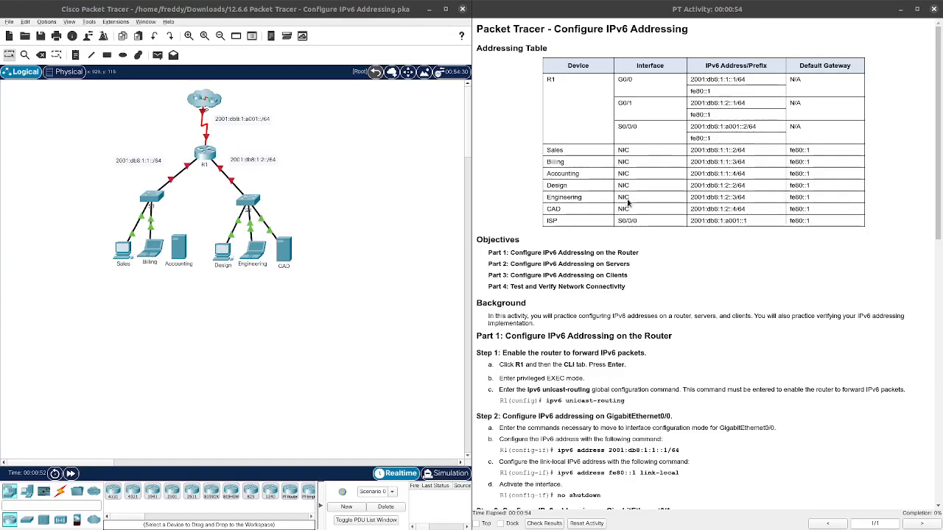
Step: Review the activity's addressing table, objectives, background and the Part 1 router configuration instructions
{"action": "scroll", "coordinate": [532, 233], "scroll_direction": "down", "scroll_amount": 1}
{"action": "scroll", "coordinate": [533, 232], "scroll_direction": "up", "scroll_amount": 1}
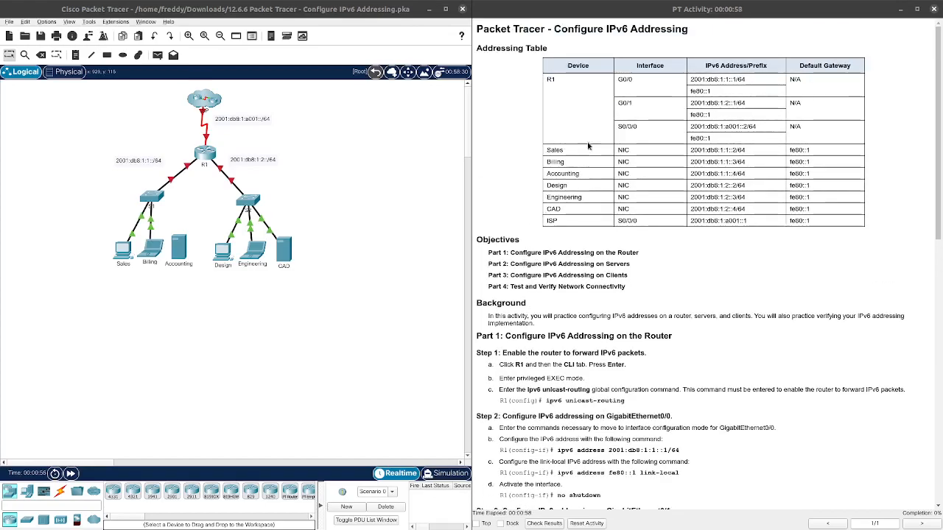
{"action": "left_click_drag", "start_coordinate": [545, 29], "coordinate": [483, 30]}
{"action": "left_click_drag", "start_coordinate": [678, 42], "coordinate": [739, 46]}
{"action": "left_click", "coordinate": [599, 254]}
{"action": "left_click_drag", "start_coordinate": [645, 252], "coordinate": [512, 255]}
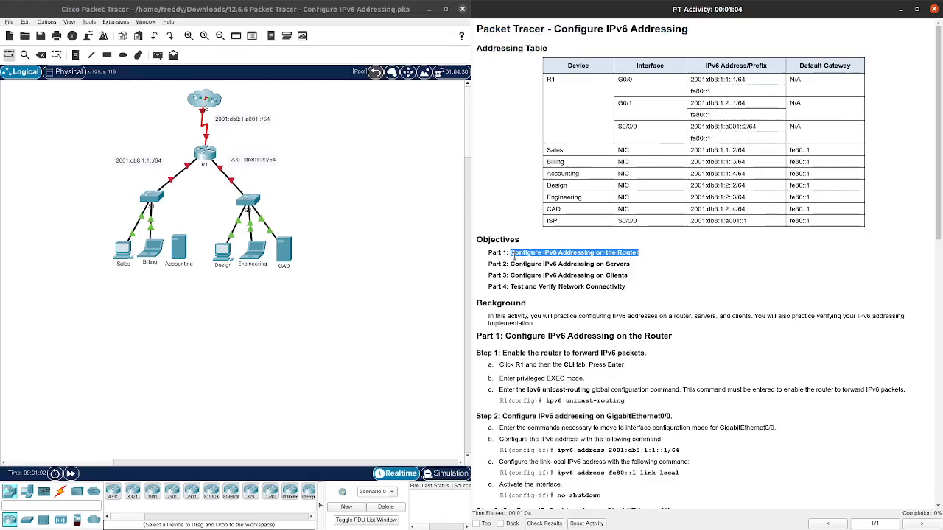
{"action": "scroll", "coordinate": [560, 267], "scroll_direction": "down", "scroll_amount": 4}
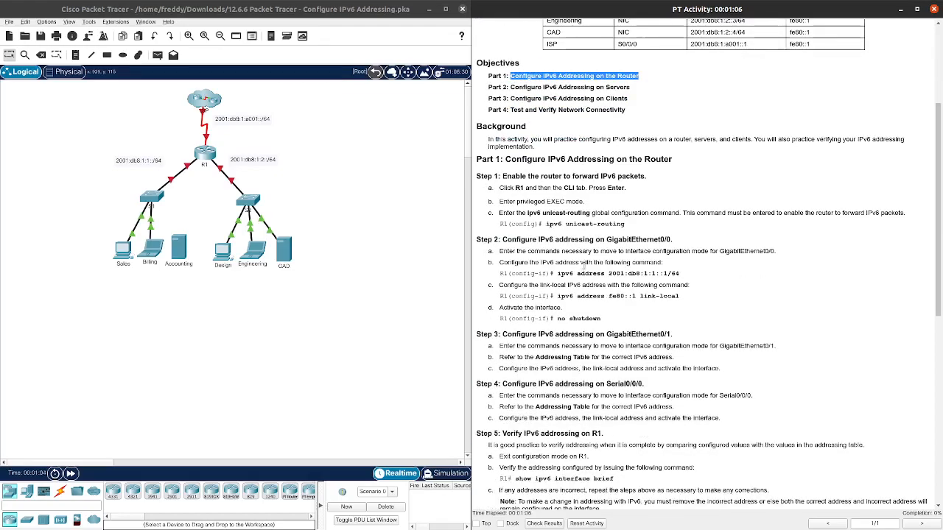
{"action": "left_click_drag", "start_coordinate": [489, 139], "coordinate": [522, 157]}
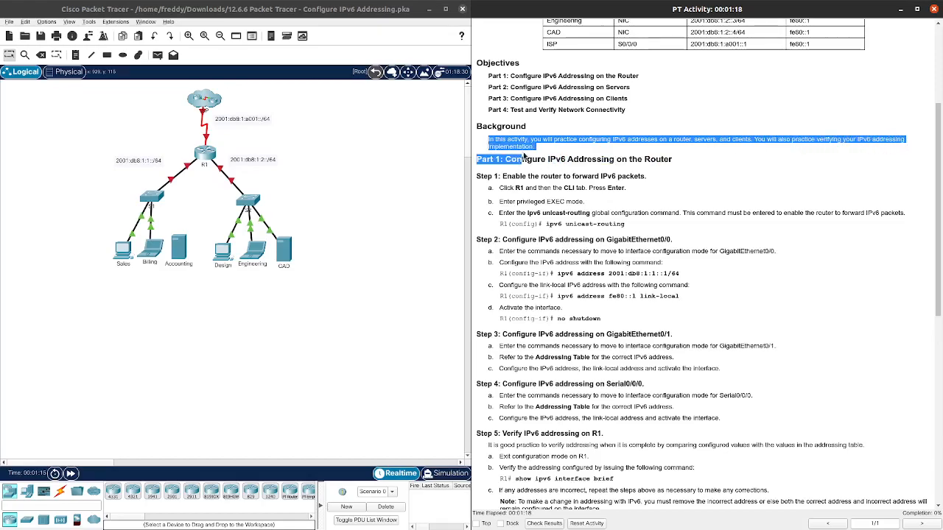
{"action": "scroll", "coordinate": [663, 189], "scroll_direction": "down", "scroll_amount": 1}
{"action": "left_click", "coordinate": [648, 175]}
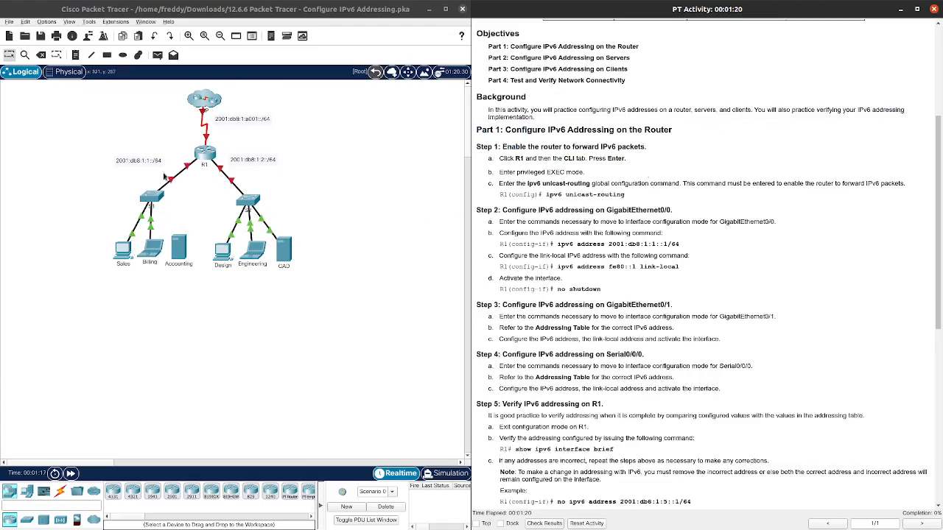
Step: Open router R1's command-line interface and enter privileged EXEC mode
{"action": "left_click", "coordinate": [207, 154]}
{"action": "left_click_drag", "start_coordinate": [502, 88], "coordinate": [305, 91]}
{"action": "key", "text": "Return"}
{"action": "key", "text": "Return"}
{"action": "type", "text": "en"}
{"action": "key", "text": "Return"}
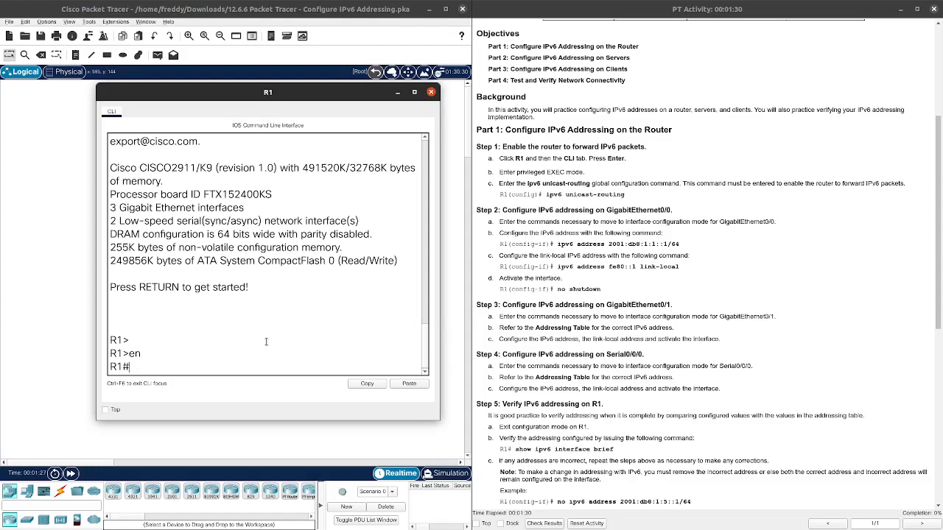
Step: Enter global configuration mode on R1 and enable IPv6 forwarding with ipv6 unicast-routing
{"action": "type", "text": "cinfig"}
{"action": "key", "text": "BackSpace"}
{"action": "key", "text": "BackSpace"}
{"action": "key", "text": "BackSpace"}
{"action": "key", "text": "BackSpace"}
{"action": "type", "text": "onf t"}
{"action": "key", "text": "Return"}
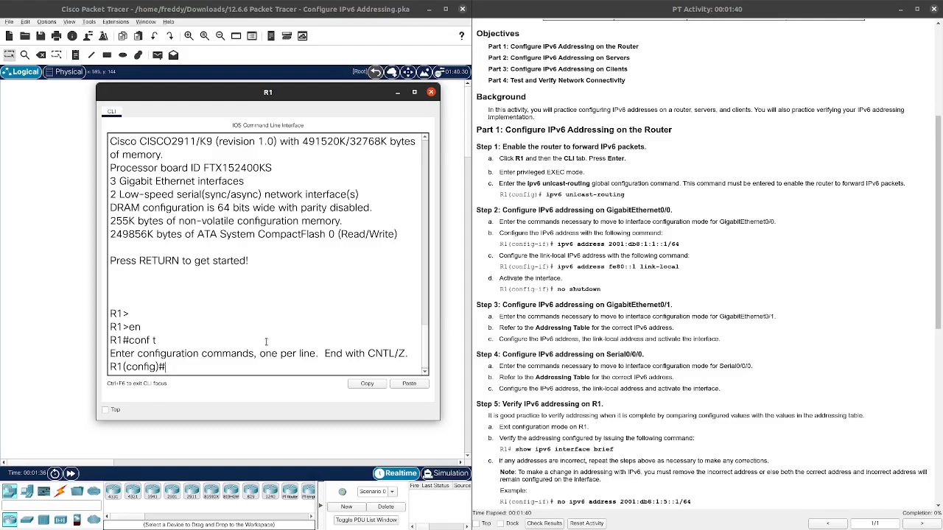
{"action": "type", "text": "ipv6 uni"}
{"action": "key", "text": "Tab"}
{"action": "key", "text": "Return"}
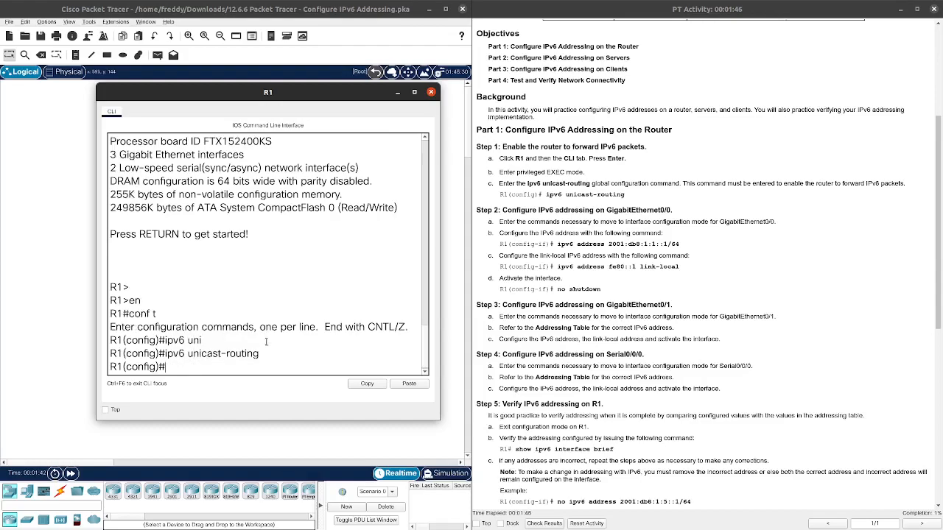
{"action": "left_click_drag", "start_coordinate": [260, 355], "coordinate": [165, 355]}
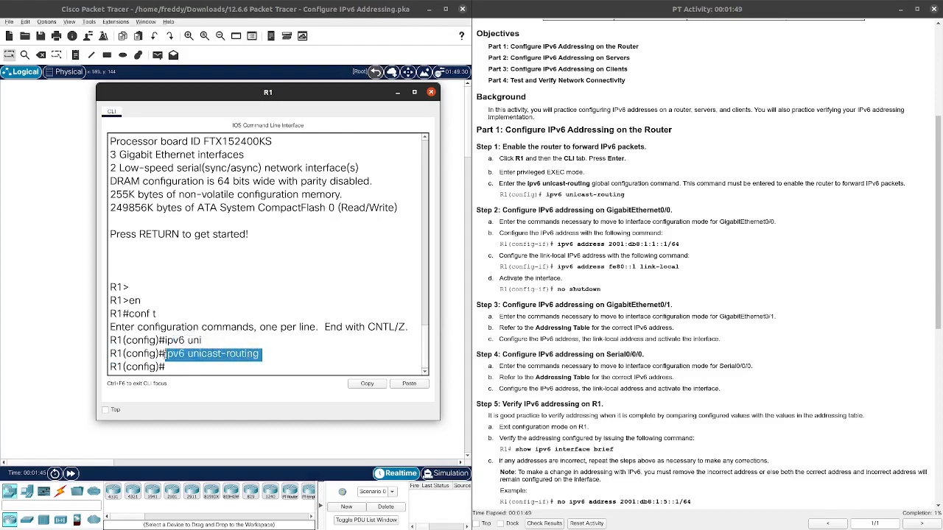
Step: Enter interface configuration mode for GigabitEthernet0/0 on R1, as Step 2 of the instructions requires
{"action": "scroll", "coordinate": [532, 272], "scroll_direction": "down", "scroll_amount": 1}
{"action": "left_click", "coordinate": [526, 271]}
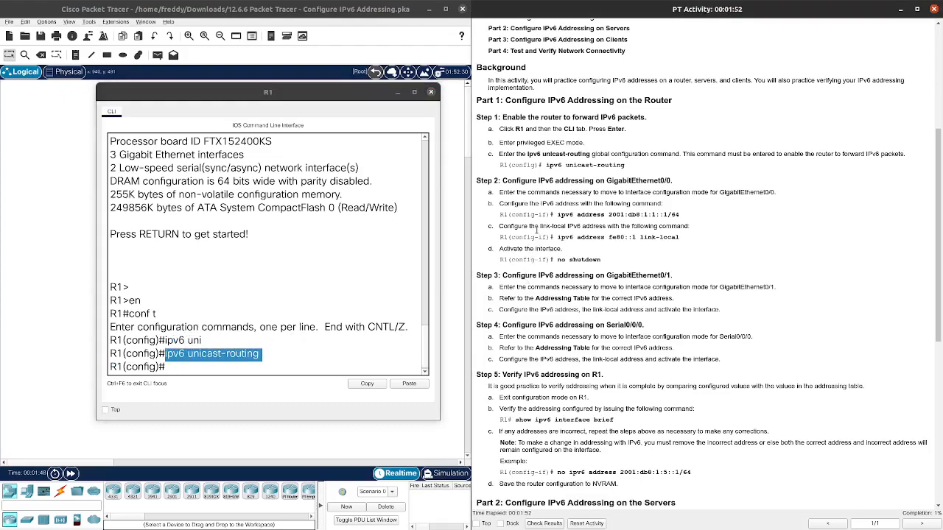
{"action": "left_click", "coordinate": [300, 365]}
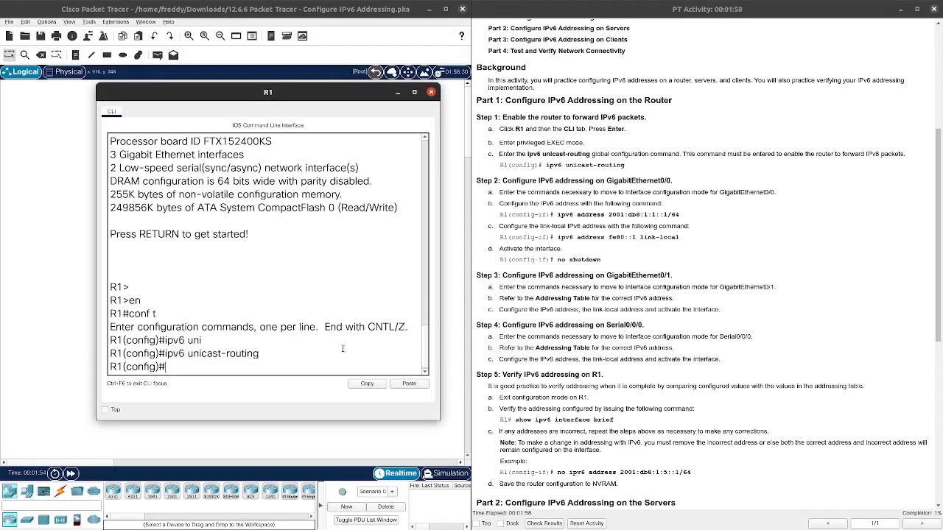
{"action": "type", "text": "int g0/0"}
{"action": "key", "text": "Return"}
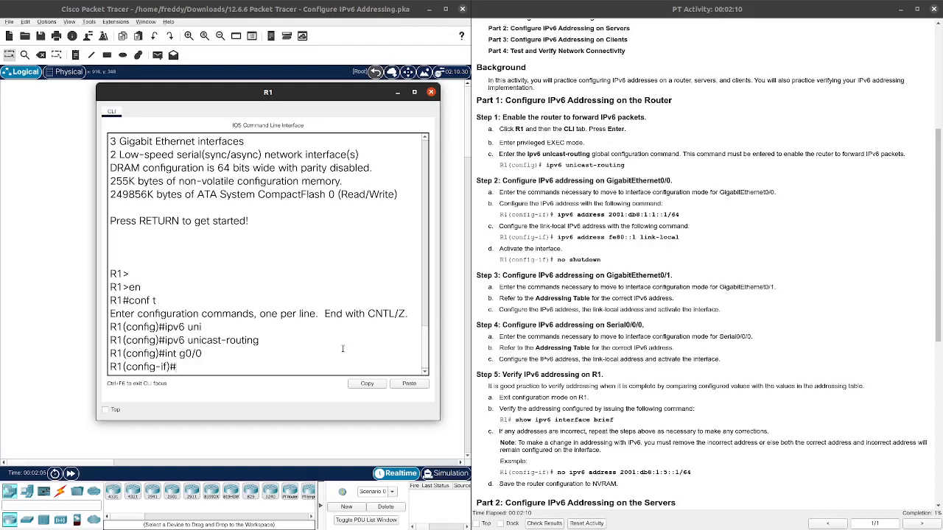
Step: Assign the IPv6 address 2001:db8:1:1::1/64 to R1's GigabitEthernet0/0 interface
{"action": "type", "text": "ipv6 addre"}
{"action": "key", "text": "Tab"}
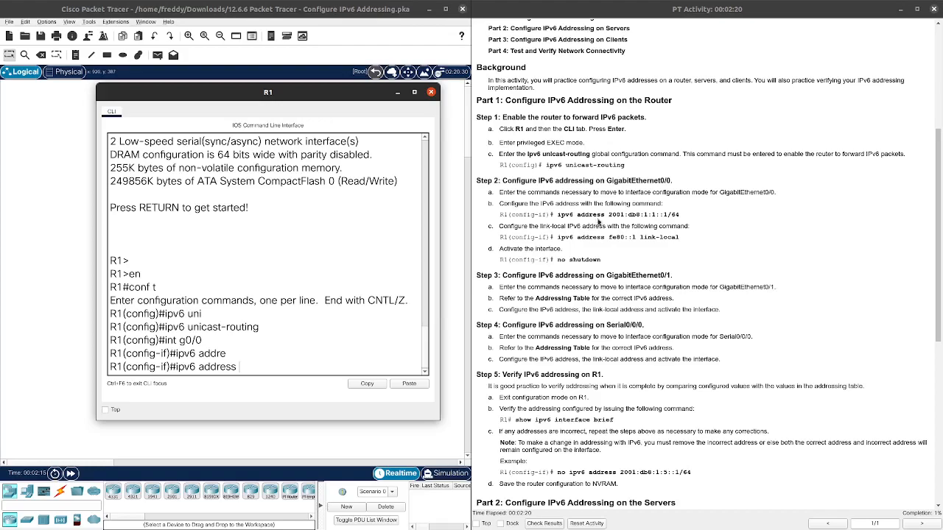
{"action": "left_click", "coordinate": [610, 214]}
{"action": "left_click_drag", "start_coordinate": [610, 214], "coordinate": [679, 215]}
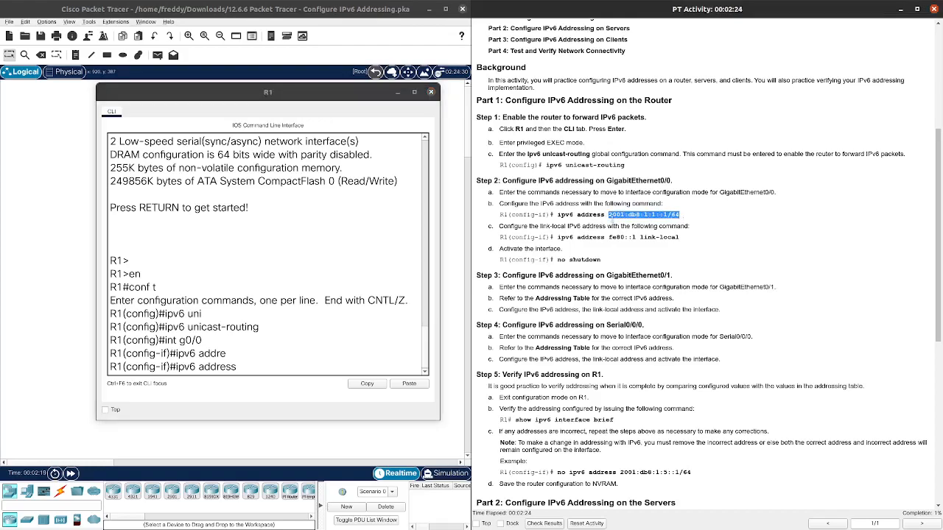
{"action": "left_click", "coordinate": [608, 214]}
{"action": "left_click_drag", "start_coordinate": [608, 215], "coordinate": [619, 212]}
{"action": "left_click", "coordinate": [613, 222]}
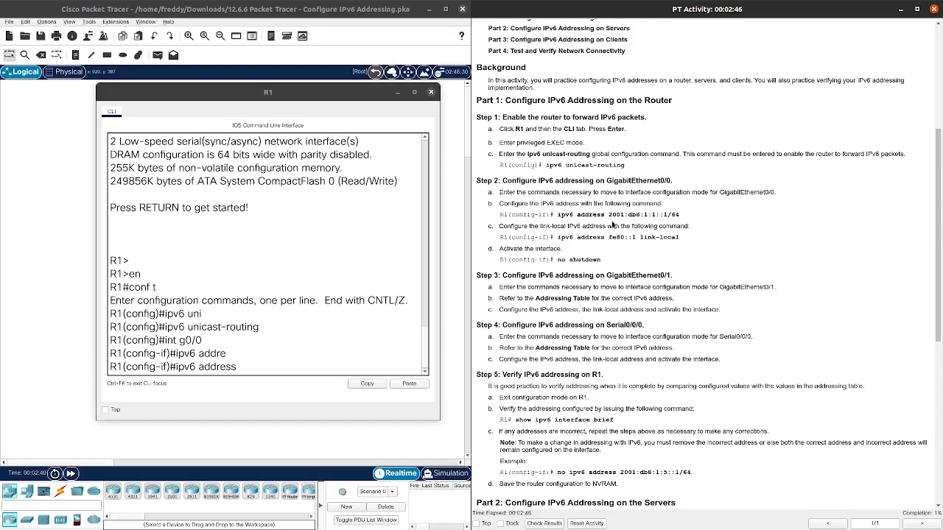
{"action": "left_click", "coordinate": [286, 372]}
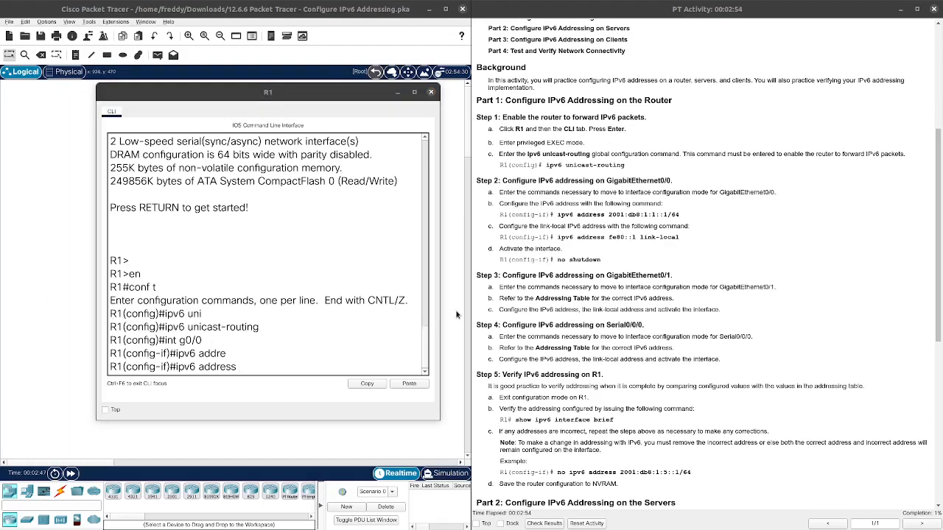
{"action": "left_click", "coordinate": [258, 377]}
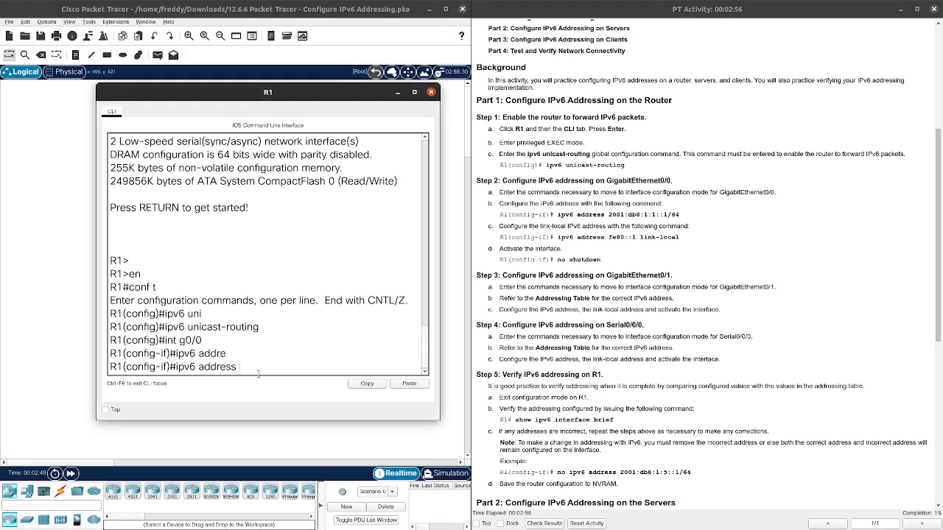
{"action": "type", "text": "2001:db8:1:1::1/64"}
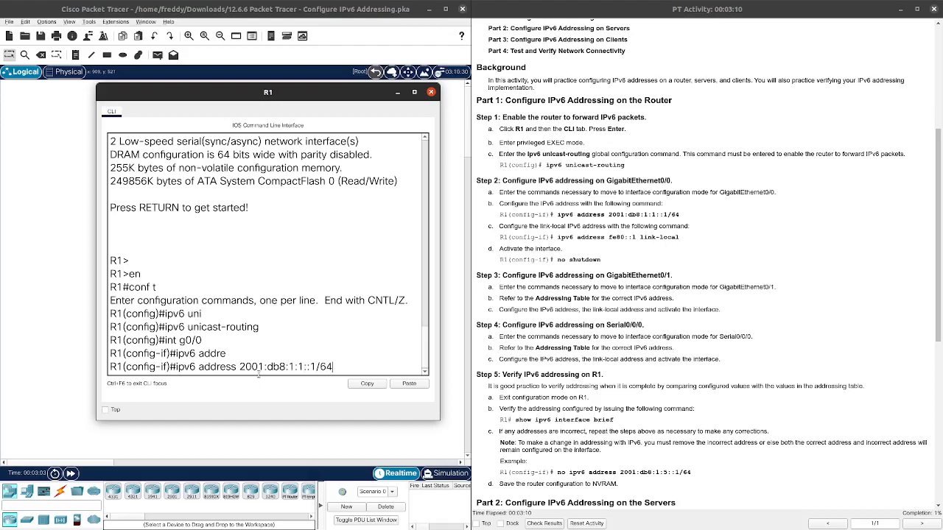
{"action": "left_click_drag", "start_coordinate": [286, 367], "coordinate": [268, 367]}
{"action": "left_click", "coordinate": [340, 374]}
{"action": "key", "text": "Return"}
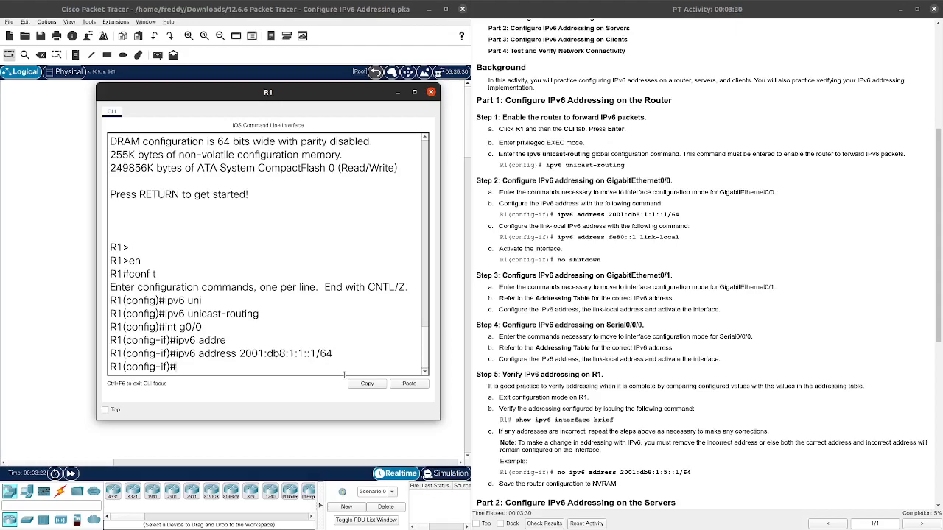
Step: Set fe80::1 as the link-local address of GigabitEthernet0/0 and activate the interface with no shutdown
{"action": "type", "text": "ipv6"}
{"action": "type", "text": "add"}
{"action": "key", "text": "Tab"}
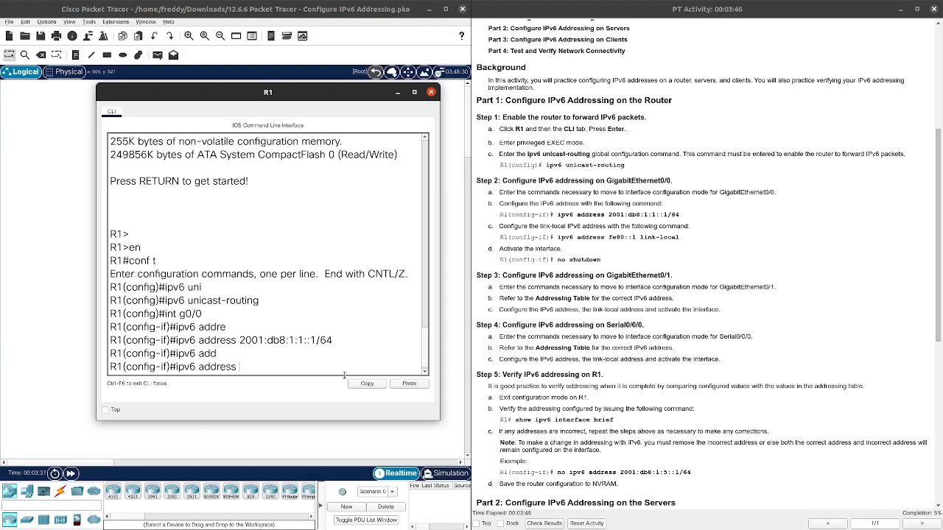
{"action": "type", "text": "fe80::1 lin"}
{"action": "key", "text": "Tab"}
{"action": "key", "text": "Return"}
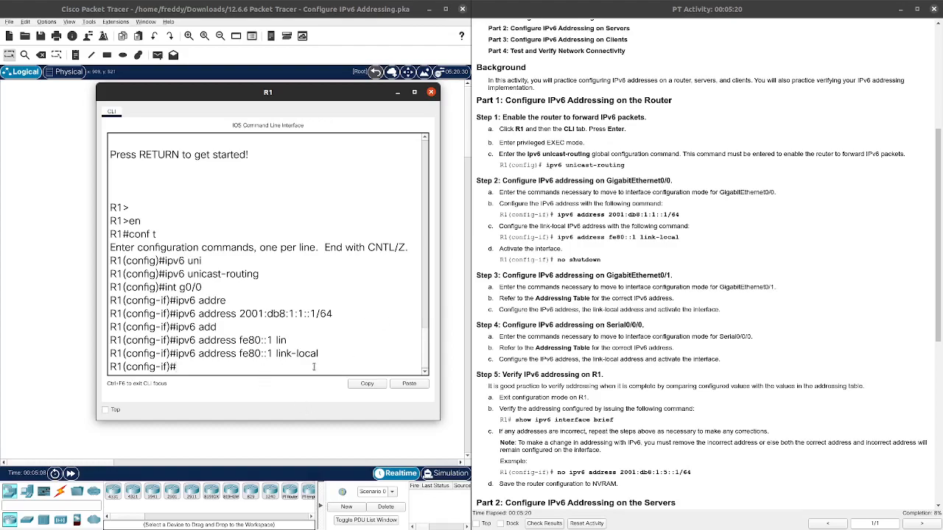
{"action": "type", "text": "no shutdown"}
{"action": "key", "text": "Return"}
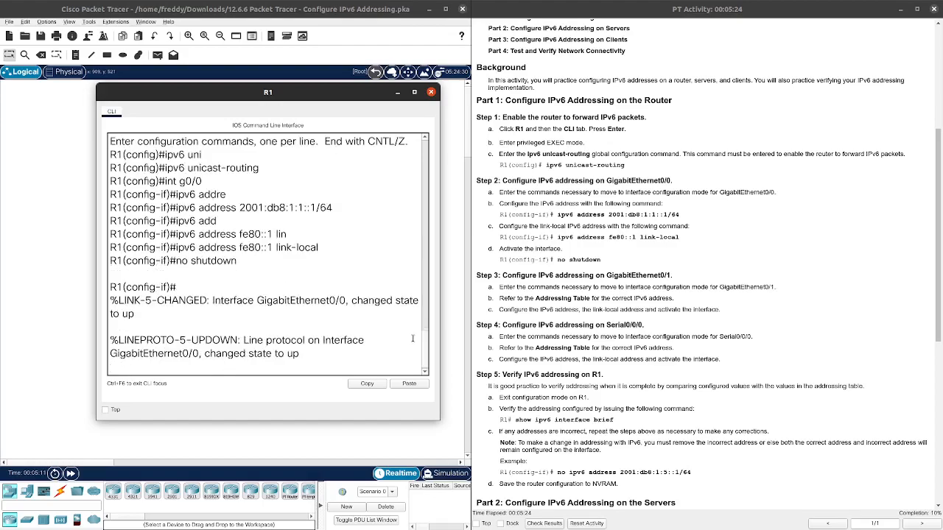
{"action": "key", "text": "Return"}
Step: Switch to interface configuration mode for GigabitEthernet0/1 on R1
{"action": "scroll", "coordinate": [638, 297], "scroll_direction": "down", "scroll_amount": 3}
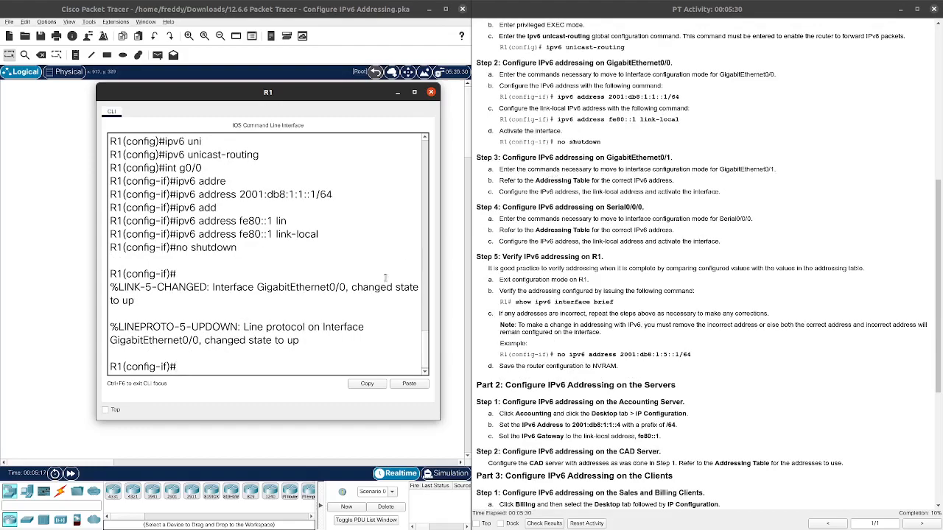
{"action": "type", "text": "nt f0"}
{"action": "key", "text": "BackSpace"}
{"action": "type", "text": "g0/1"}
{"action": "key", "text": "Return"}
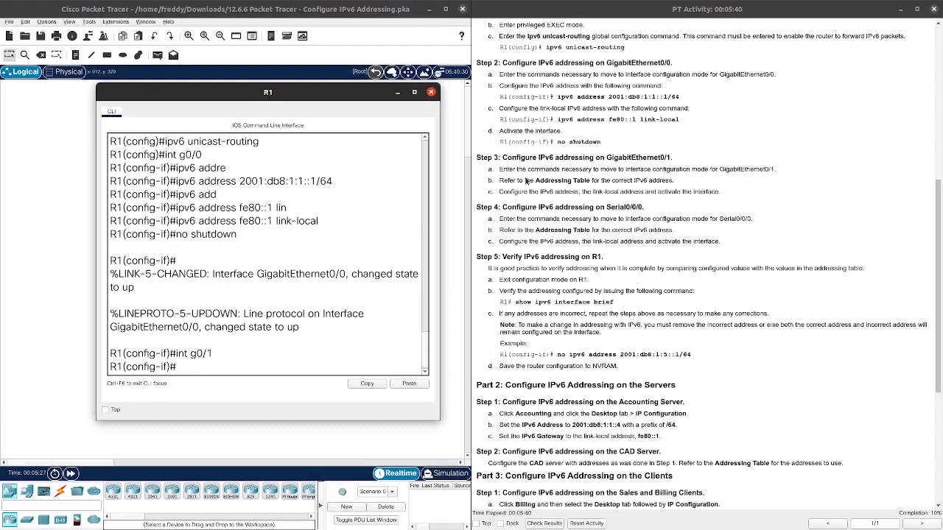
Step: Copy the G0/1 address 2001:db8:1:2::1/64 from the addressing table and assign it to GigabitEthernet0/1
{"action": "scroll", "coordinate": [520, 231], "scroll_direction": "up", "scroll_amount": 8}
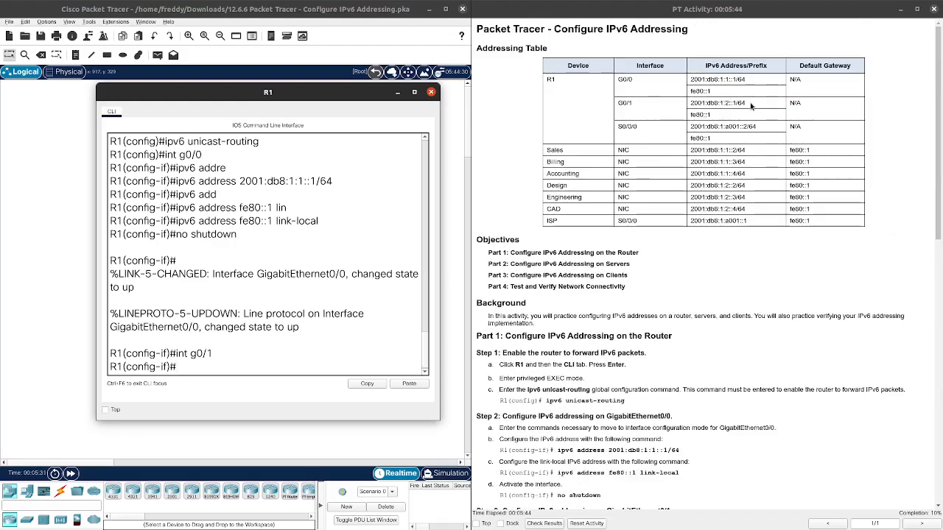
{"action": "left_click_drag", "start_coordinate": [746, 104], "coordinate": [691, 104]}
{"action": "key", "text": "ctrl+c"}
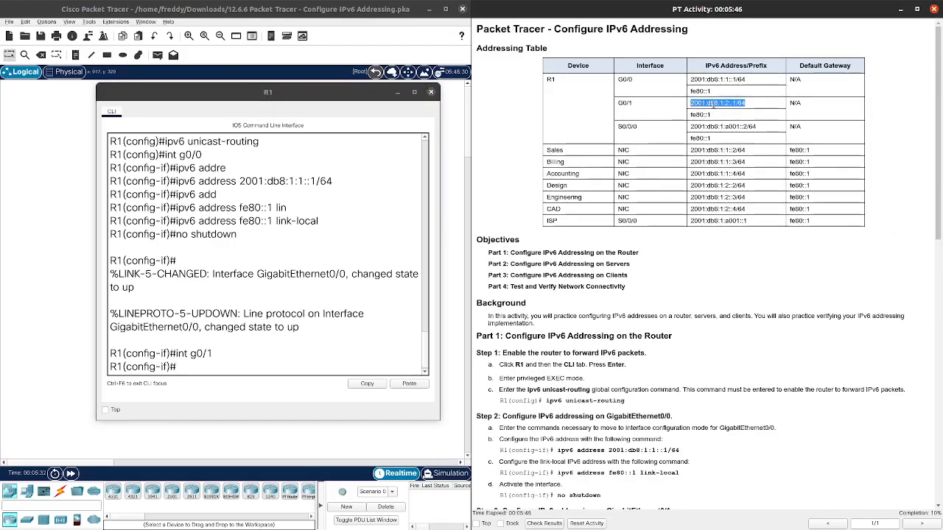
{"action": "left_click", "coordinate": [207, 366]}
{"action": "type", "text": "ipv6 add"}
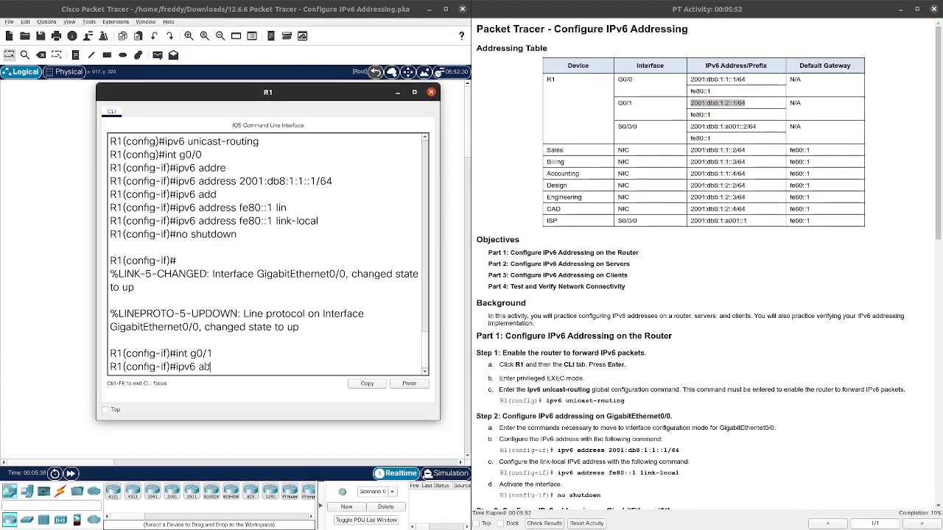
{"action": "key", "text": "Tab"}
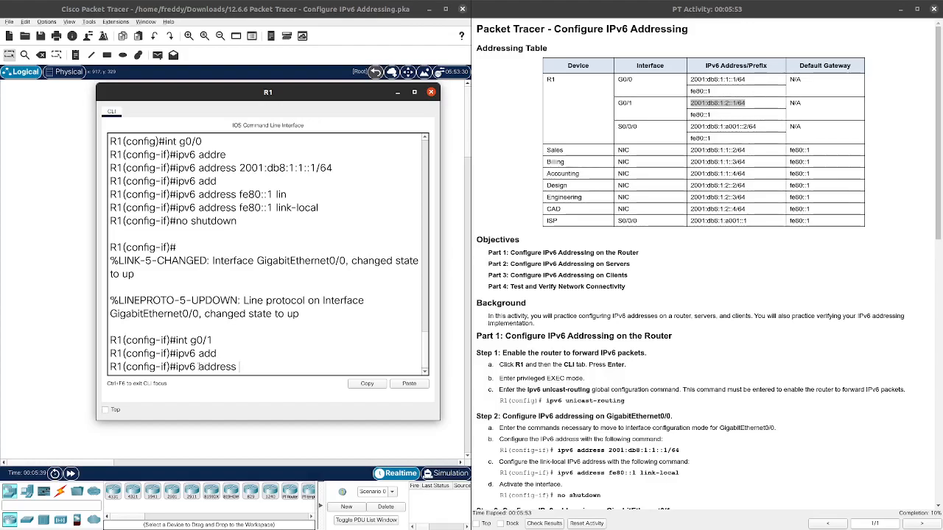
{"action": "left_click", "coordinate": [405, 382]}
{"action": "key", "text": "Return"}
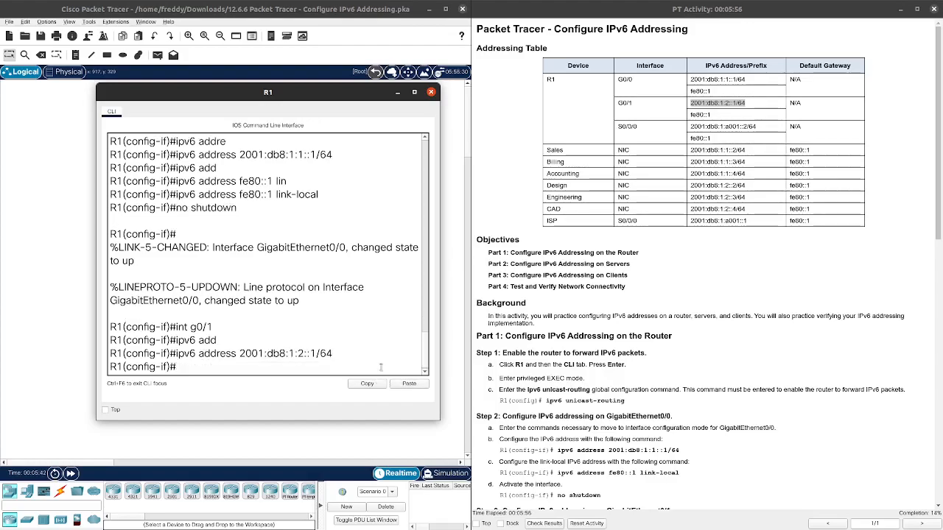
Step: Set fe80::1 as the link-local address of GigabitEthernet0/1 and activate the interface with no shutdown
{"action": "type", "text": "ipv6 add"}
{"action": "key", "text": "Tab"}
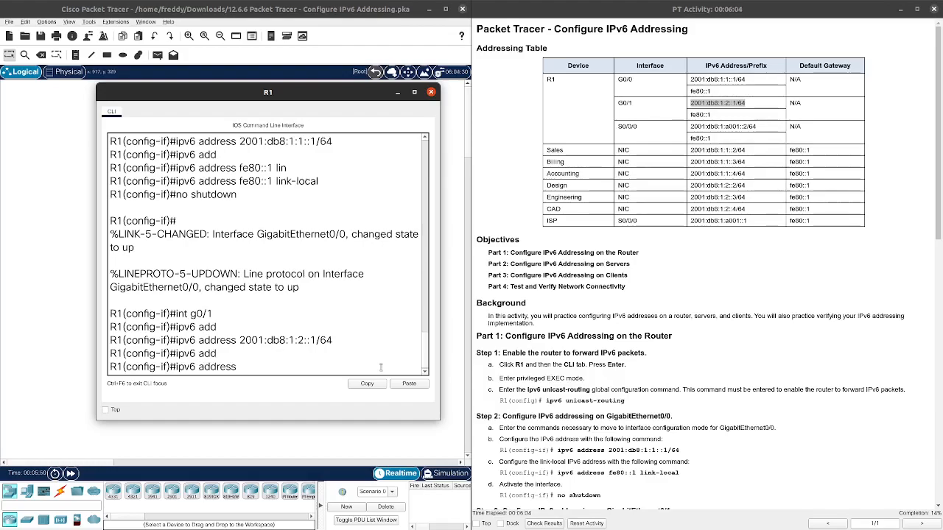
{"action": "type", "text": "fe80::1 lin"}
{"action": "key", "text": "Tab"}
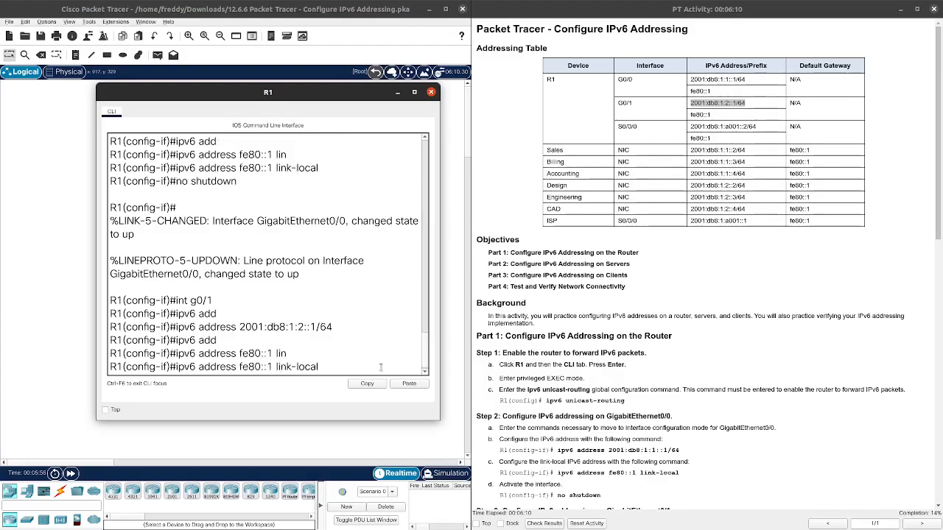
{"action": "key", "text": "Return"}
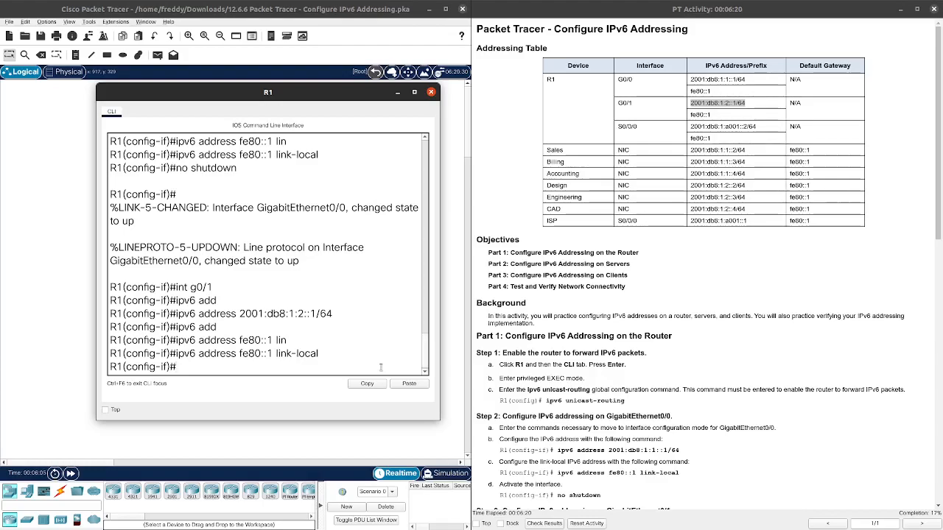
{"action": "type", "text": "no shutdown"}
{"action": "key", "text": "Return"}
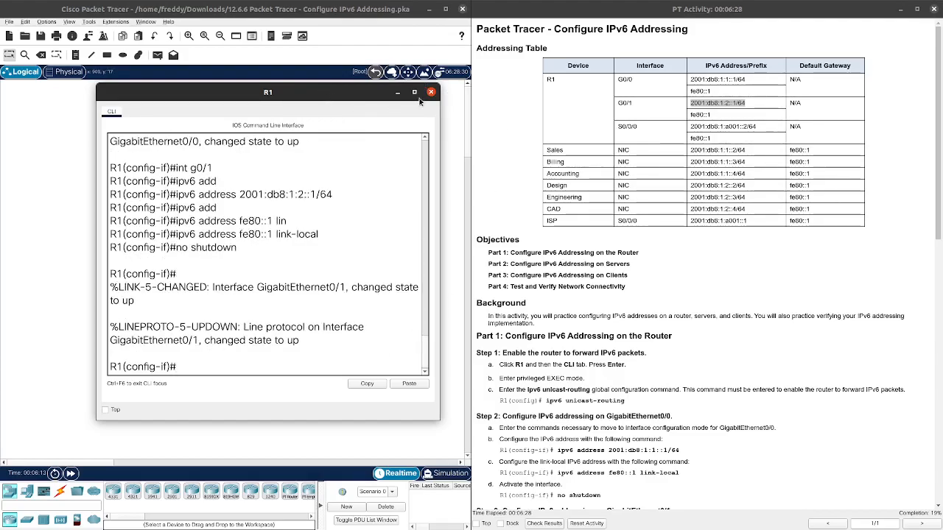
Step: Read the Serial0/0/0 instructions and switch R1 to interface configuration mode for Serial0/0/0
{"action": "scroll", "coordinate": [548, 193], "scroll_direction": "down", "scroll_amount": 6}
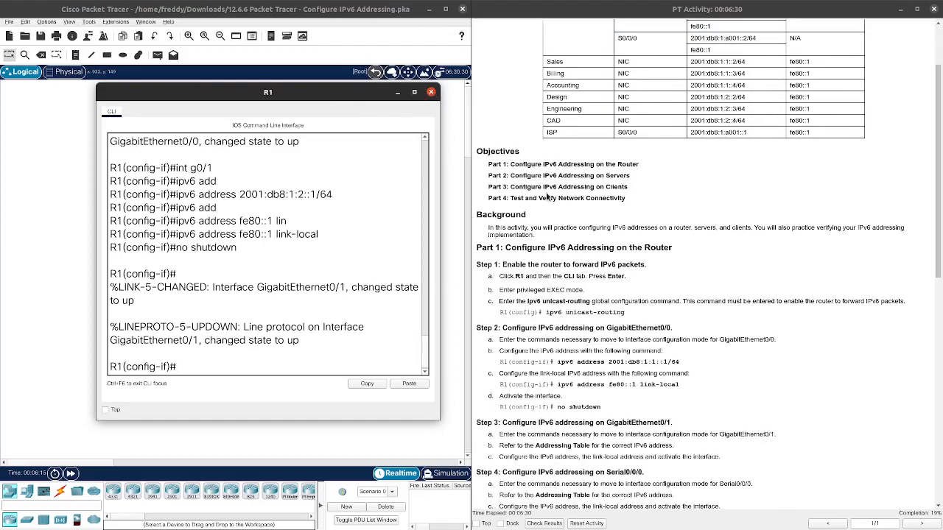
{"action": "scroll", "coordinate": [548, 193], "scroll_direction": "down", "scroll_amount": 2}
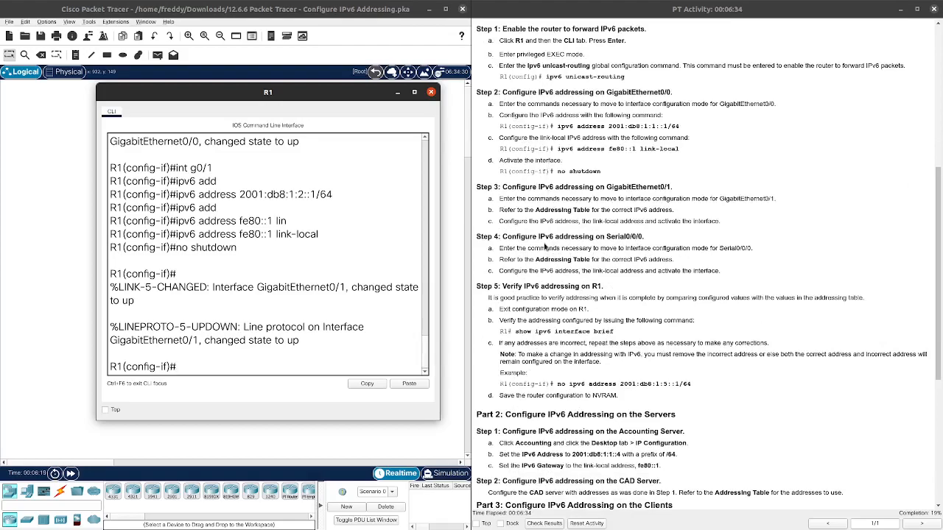
{"action": "scroll", "coordinate": [545, 247], "scroll_direction": "up", "scroll_amount": 7}
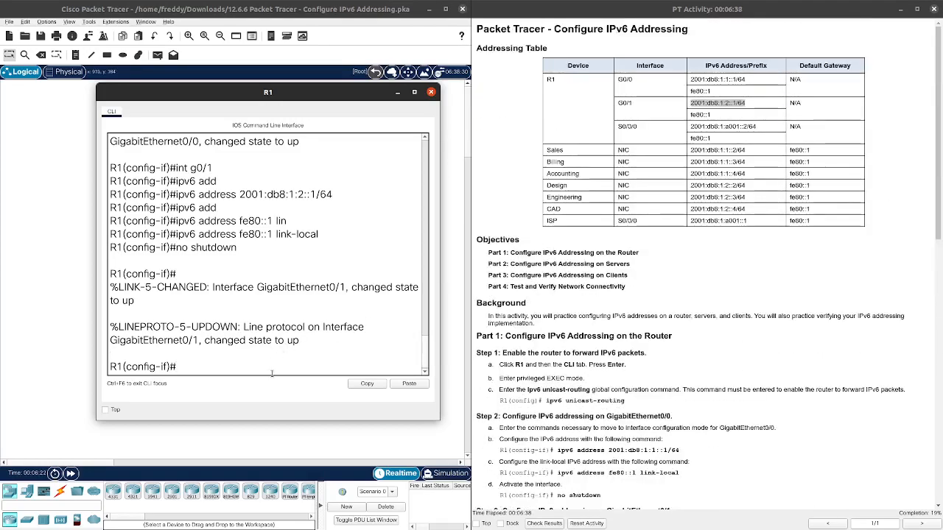
{"action": "type", "text": "int s0"}
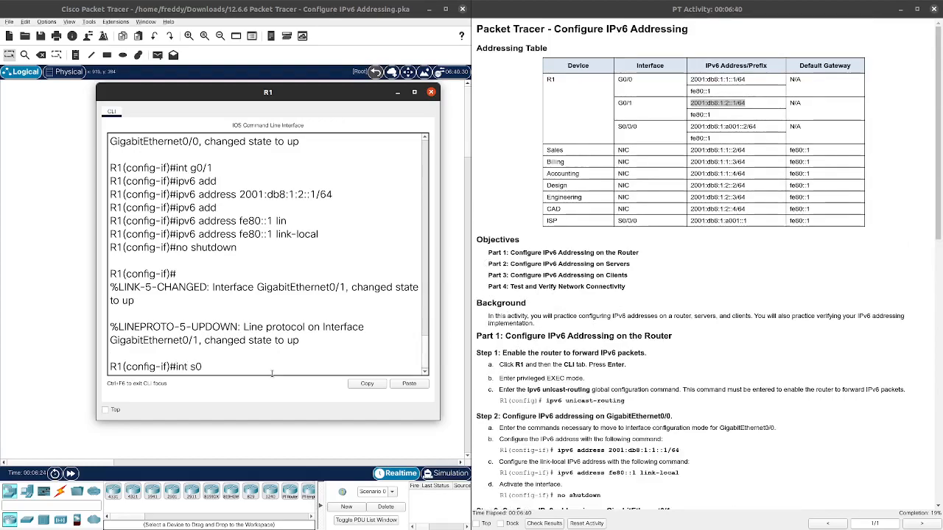
{"action": "type", "text": "/0/0/"}
{"action": "key", "text": "Return"}
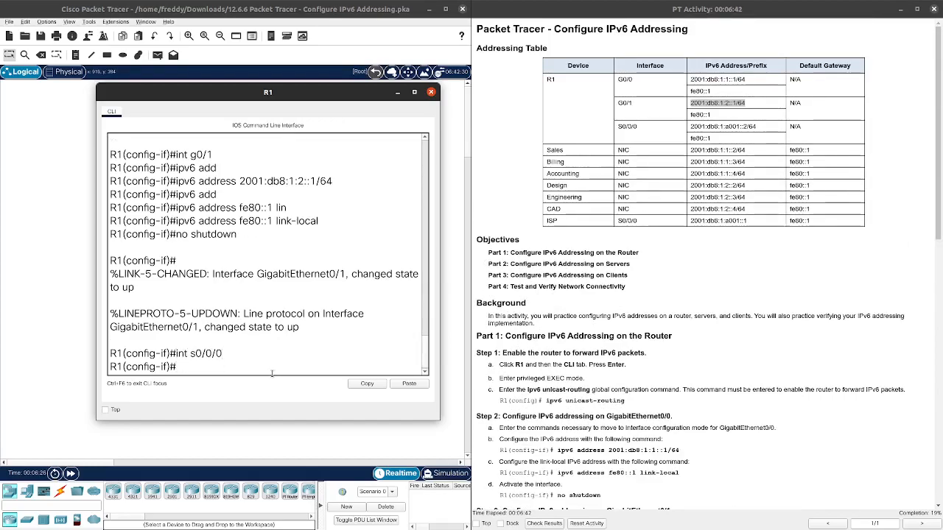
Step: Try to assign the S0/0/0 address 2001:db8:1:a001::2/64, copied from the addressing table, to Serial0/0/0 and clear the misplaced text
{"action": "type", "text": "ipv6 add"}
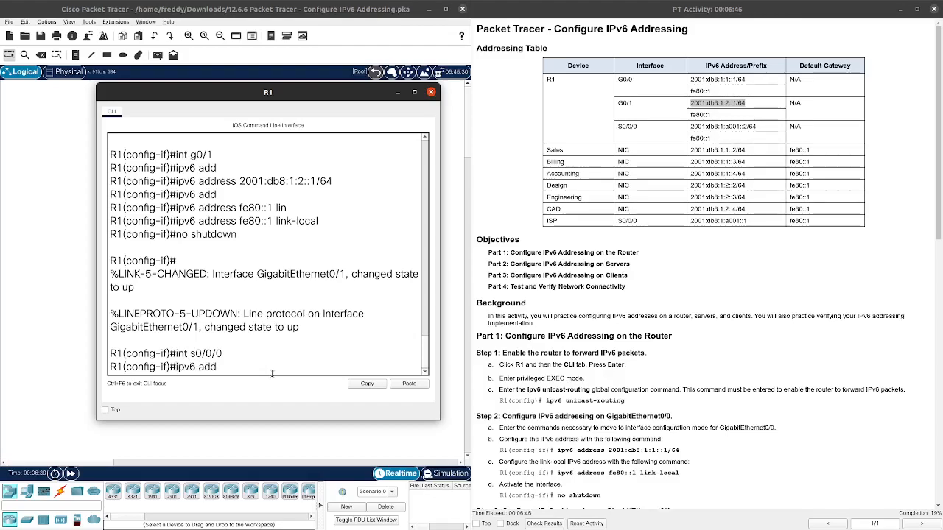
{"action": "key", "text": "Tab"}
{"action": "left_click_drag", "start_coordinate": [760, 129], "coordinate": [686, 130]}
{"action": "key", "text": "ctrl+c"}
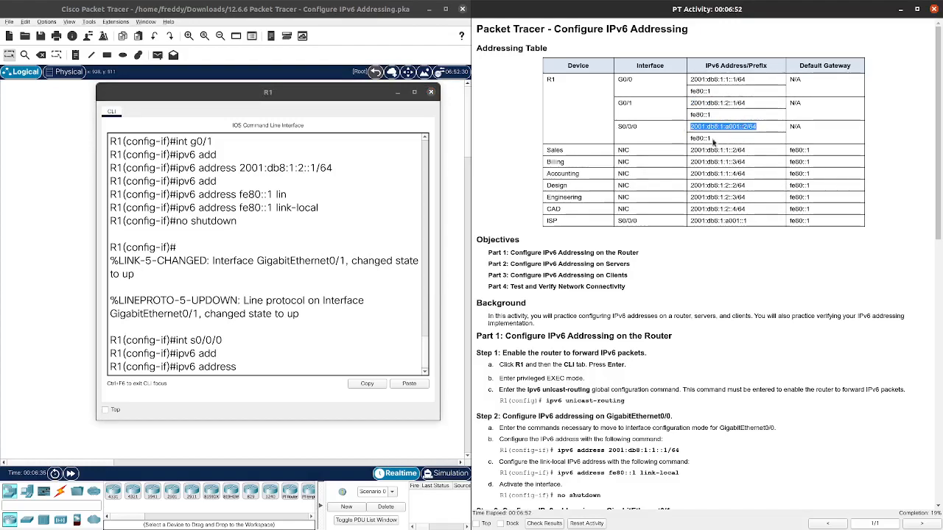
{"action": "left_click", "coordinate": [286, 367]}
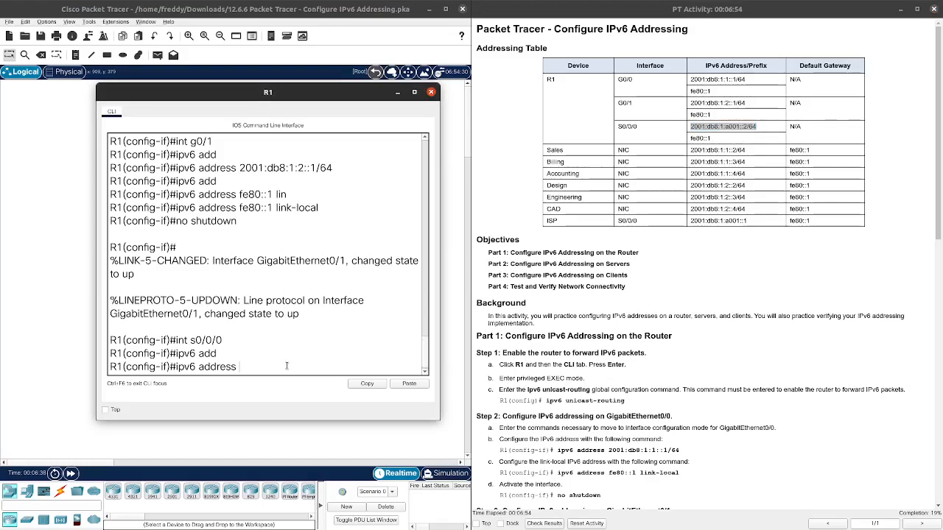
{"action": "key", "text": "ctrl+v"}
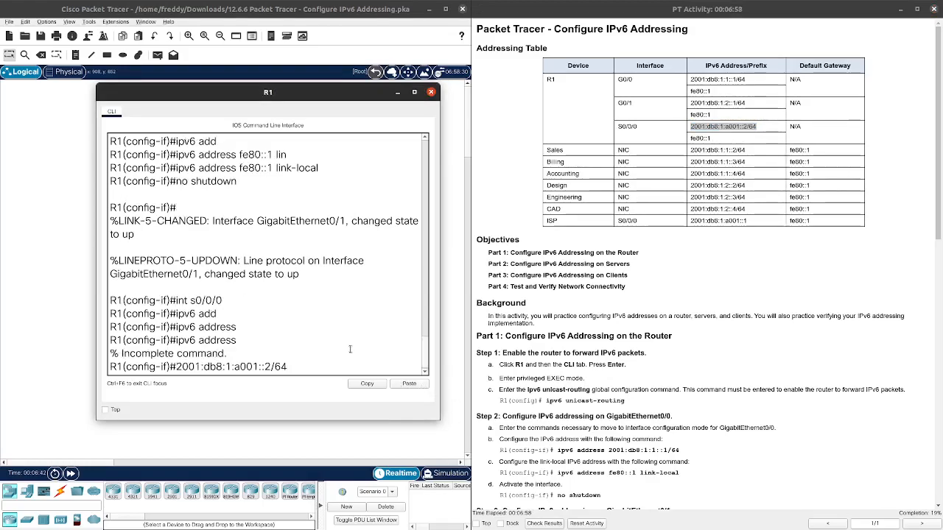
{"action": "key", "text": "BackSpace"}
{"action": "key", "text": "BackSpace"}
{"action": "key", "text": "BackSpace"}
{"action": "key", "text": "BackSpace"}
{"action": "key", "text": "BackSpace"}
{"action": "key", "text": "BackSpace"}
{"action": "key", "text": "BackSpace"}
{"action": "key", "text": "BackSpace"}
{"action": "key", "text": "BackSpace"}
{"action": "key", "text": "BackSpace"}
{"action": "key", "text": "BackSpace"}
{"action": "key", "text": "BackSpace"}
{"action": "key", "text": "BackSpace"}
{"action": "key", "text": "BackSpace"}
{"action": "key", "text": "BackSpace"}
{"action": "key", "text": "BackSpace"}
{"action": "key", "text": "BackSpace"}
{"action": "key", "text": "BackSpace"}
{"action": "key", "text": "BackSpace"}
{"action": "key", "text": "BackSpace"}
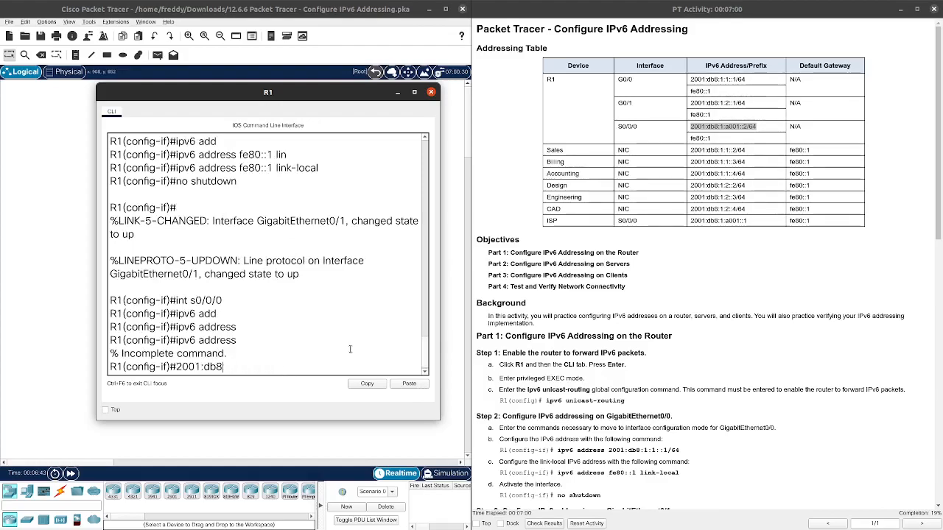
Step: Retry the ipv6 address command with the copied S0/0/0 address and clear the stray address from the prompt
{"action": "type", "text": "ipv6 add"}
{"action": "key", "text": "Tab"}
{"action": "key", "text": "Return"}
{"action": "left_click", "coordinate": [409, 383]}
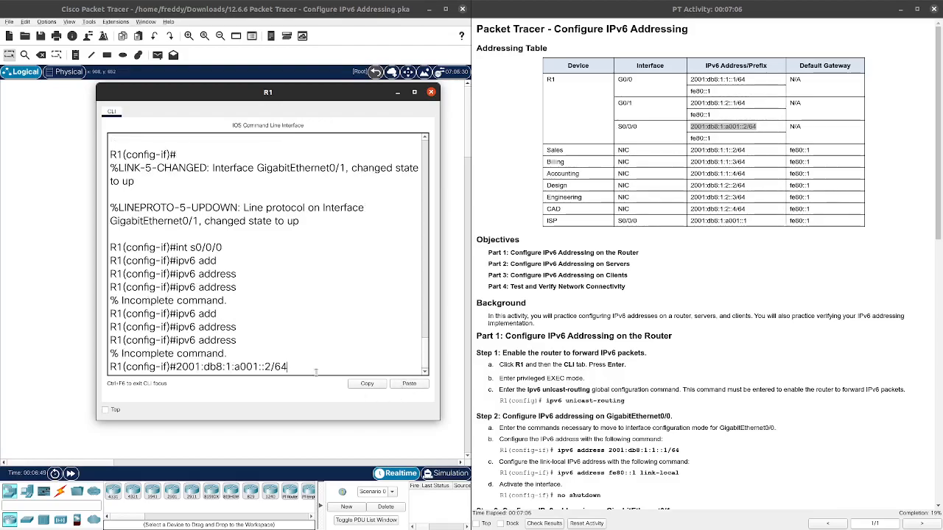
{"action": "key", "text": "BackSpace"}
{"action": "key", "text": "BackSpace"}
{"action": "key", "text": "BackSpace"}
{"action": "key", "text": "BackSpace"}
{"action": "key", "text": "BackSpace"}
{"action": "key", "text": "BackSpace"}
{"action": "key", "text": "BackSpace"}
{"action": "key", "text": "BackSpace"}
{"action": "key", "text": "BackSpace"}
{"action": "key", "text": "BackSpace"}
{"action": "key", "text": "BackSpace"}
{"action": "key", "text": "BackSpace"}
{"action": "key", "text": "BackSpace"}
{"action": "key", "text": "BackSpace"}
{"action": "key", "text": "BackSpace"}
{"action": "key", "text": "BackSpace"}
{"action": "key", "text": "BackSpace"}
{"action": "key", "text": "BackSpace"}
{"action": "key", "text": "BackSpace"}
{"action": "key", "text": "BackSpace"}
{"action": "key", "text": "BackSpace"}
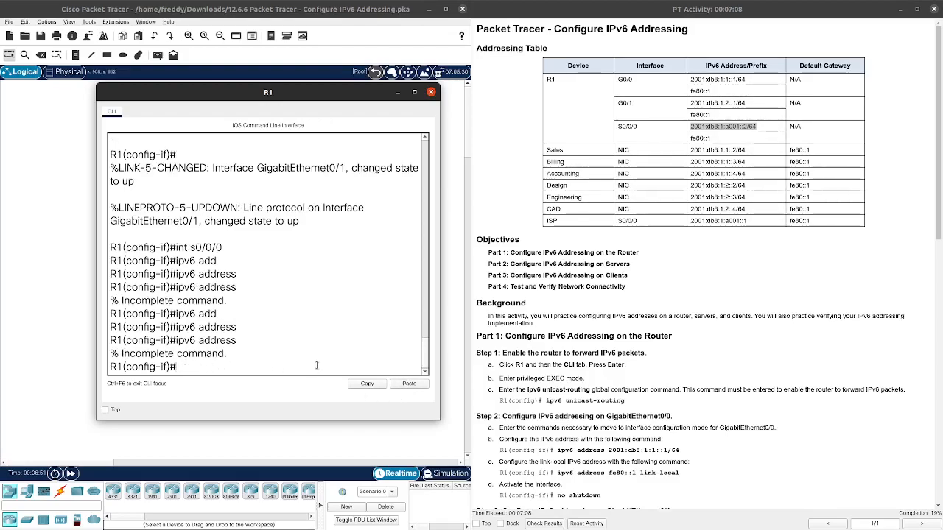
Step: Assign the IPv6 address 2001:db8:1:a001::2/64 to Serial0/0/0 by entering it in full
{"action": "type", "text": "ipv6 addr"}
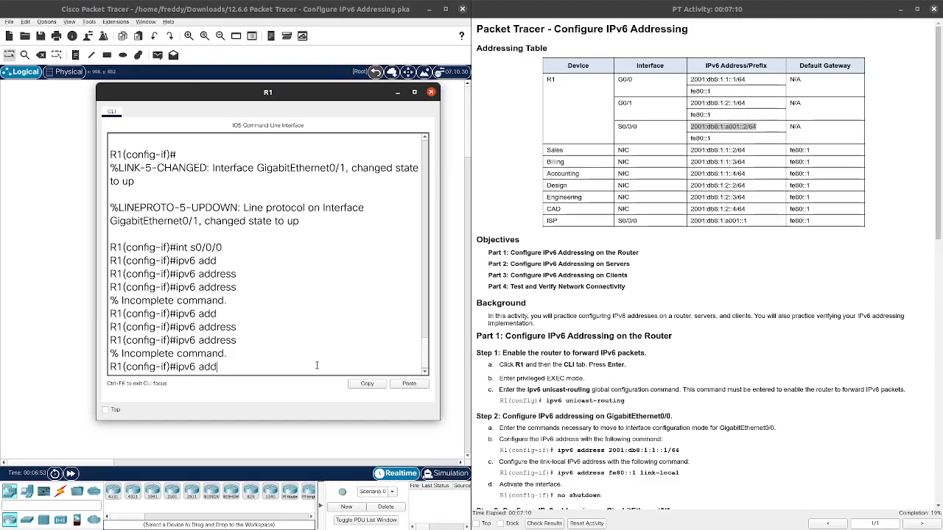
{"action": "key", "text": "Tab"}
{"action": "type", "text": "2001"}
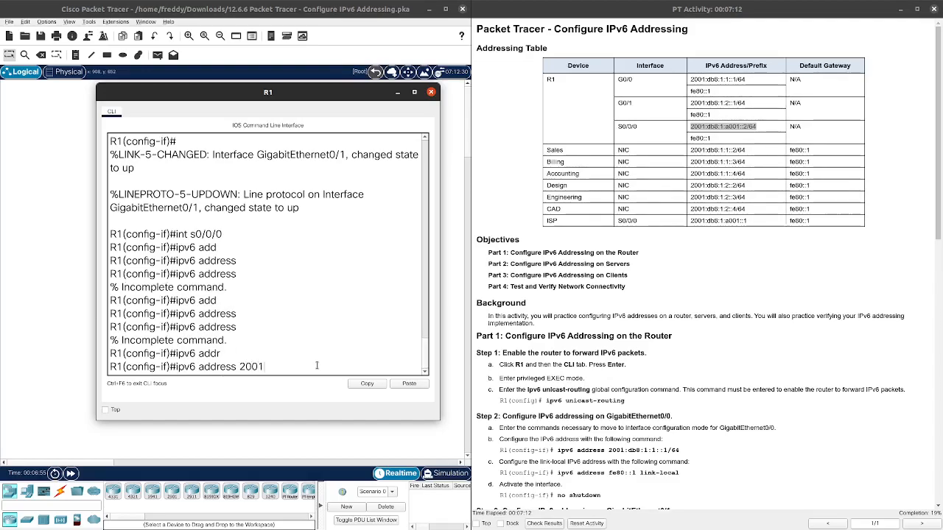
{"action": "type", "text": ":db8:1"}
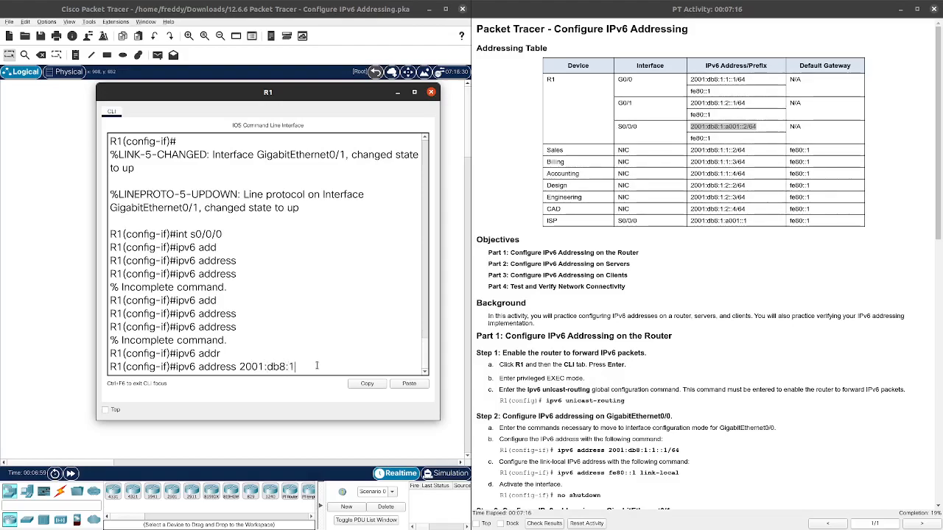
{"action": "type", "text": ":a001"}
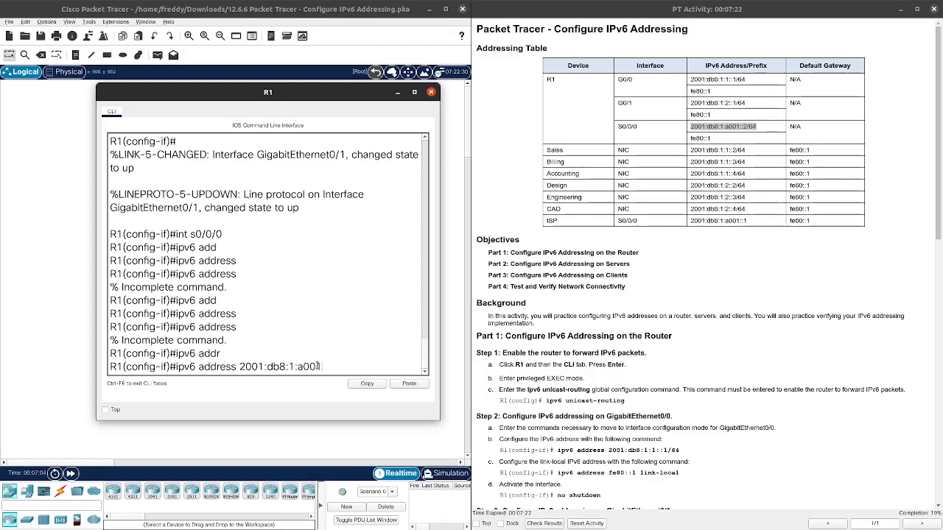
{"action": "type", "text": "::2/64"}
{"action": "key", "text": "Return"}
Step: Set fe80::1 as the link-local address of Serial0/0/0
{"action": "type", "text": "ipv6 add"}
{"action": "key", "text": "Tab"}
{"action": "type", "text": "f"}
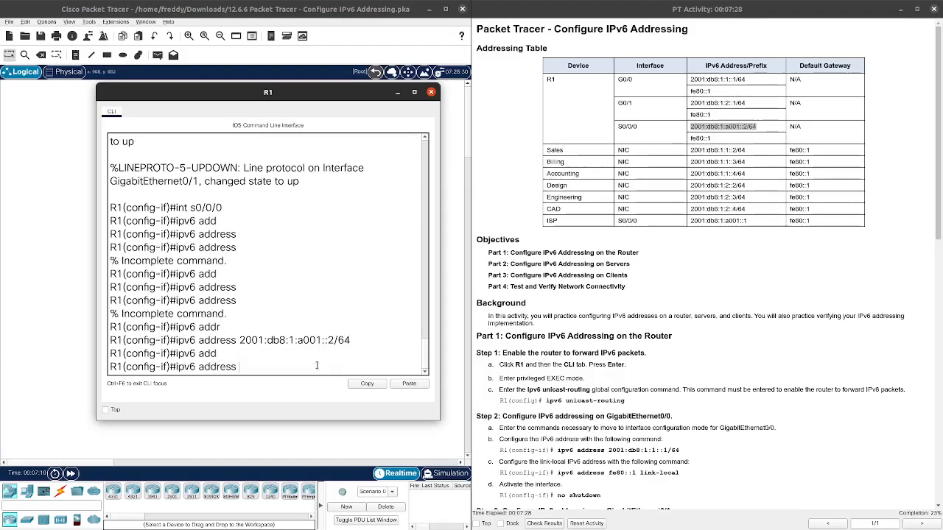
{"action": "type", "text": "e80::1 lin"}
{"action": "key", "text": "Tab"}
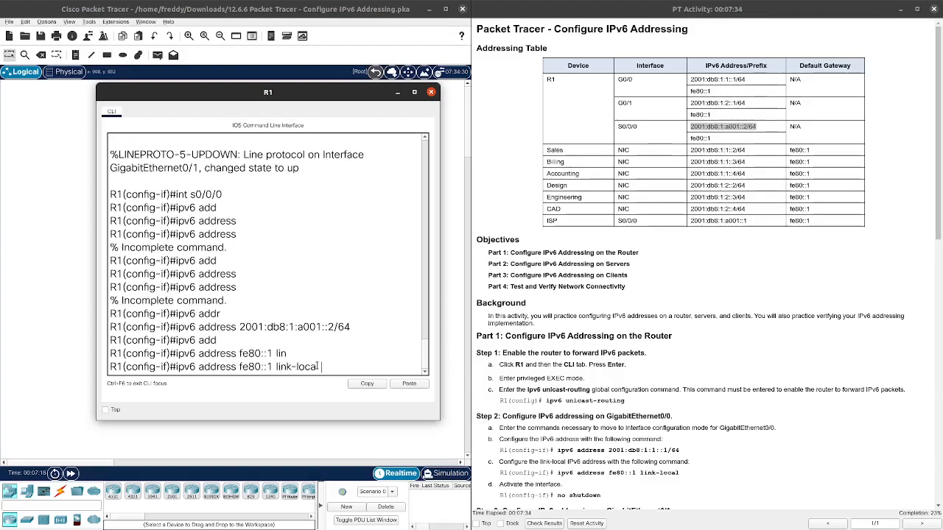
{"action": "key", "text": "Return"}
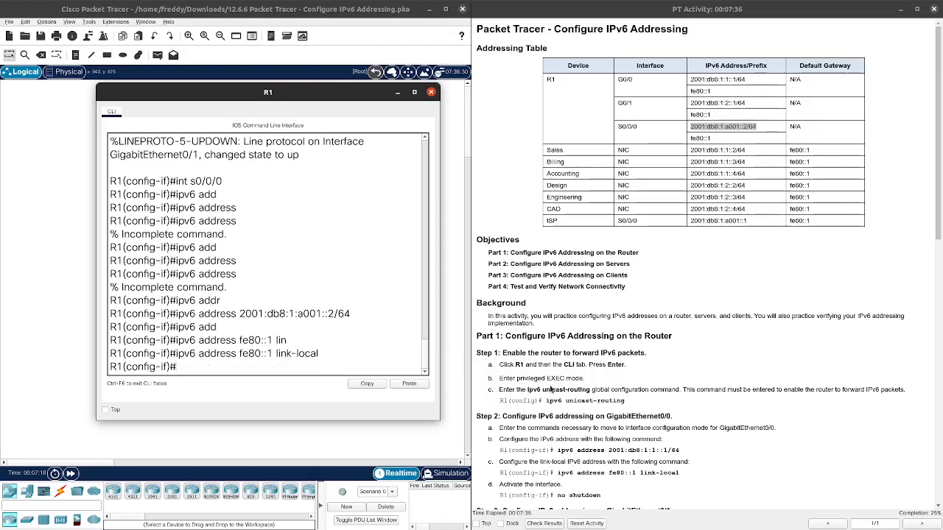
Step: Check the S0/0/0 link-local entry in the addressing table and activate Serial0/0/0 with no shutdown
{"action": "left_click_drag", "start_coordinate": [714, 140], "coordinate": [675, 141]}
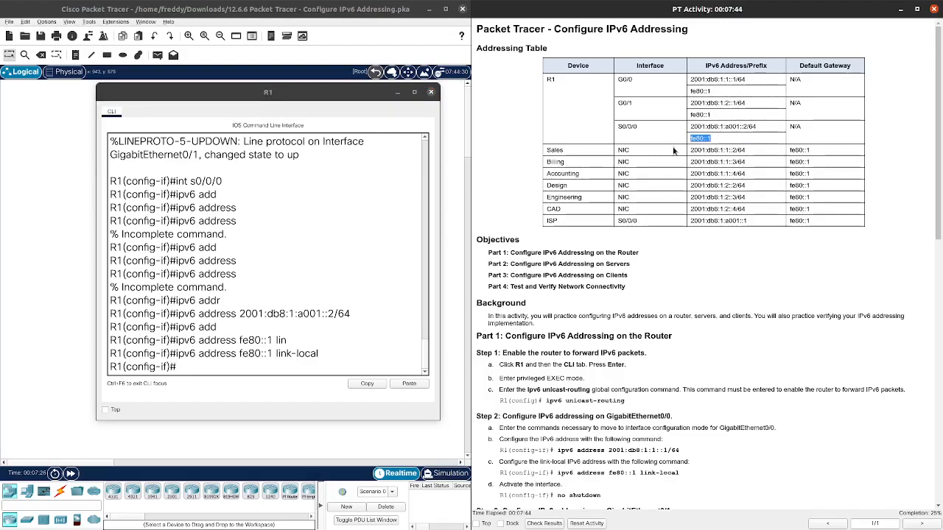
{"action": "scroll", "coordinate": [672, 166], "scroll_direction": "down", "scroll_amount": 1}
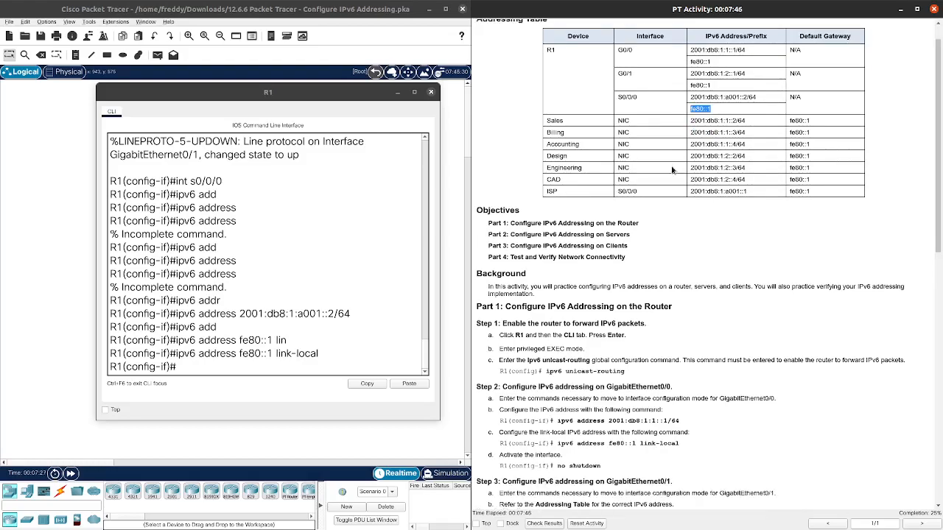
{"action": "scroll", "coordinate": [672, 170], "scroll_direction": "down", "scroll_amount": 5}
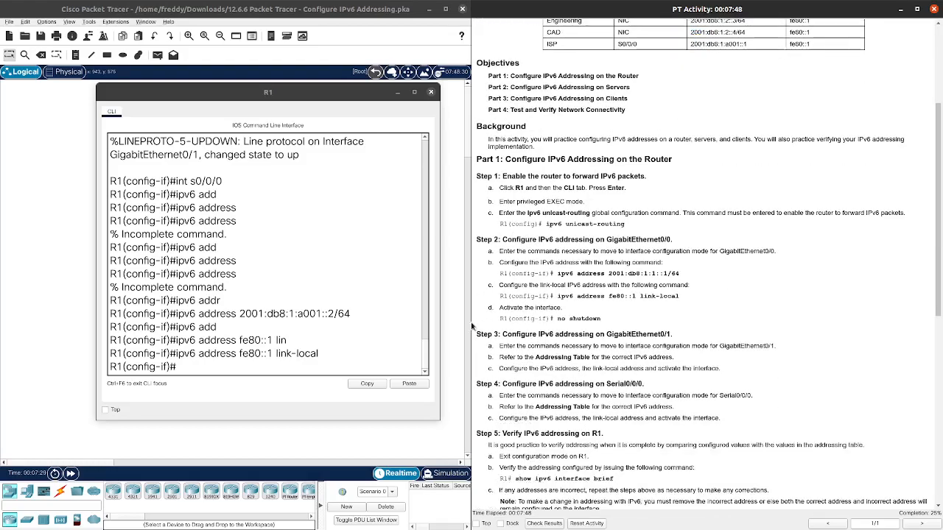
{"action": "left_click", "coordinate": [329, 364]}
{"action": "type", "text": "no shut"}
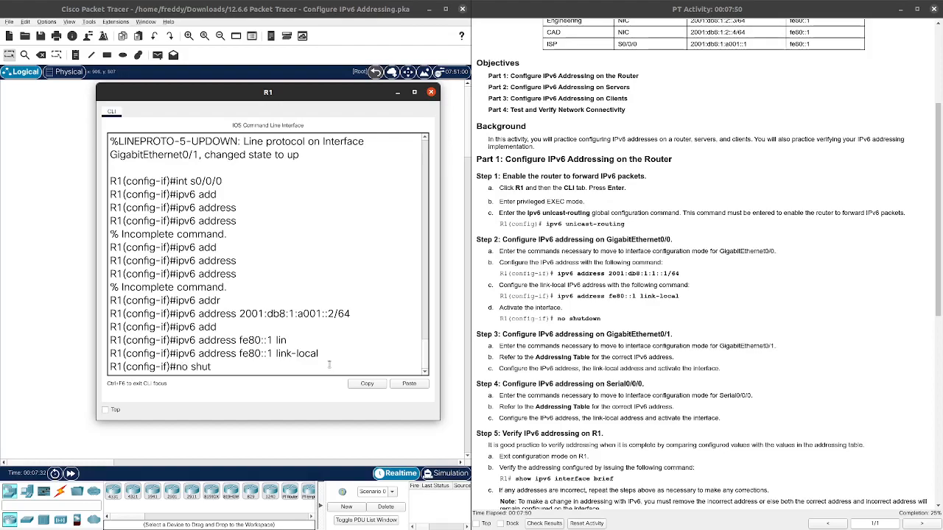
{"action": "key", "text": "Tab"}
{"action": "key", "text": "Return"}
{"action": "key", "text": "Return"}
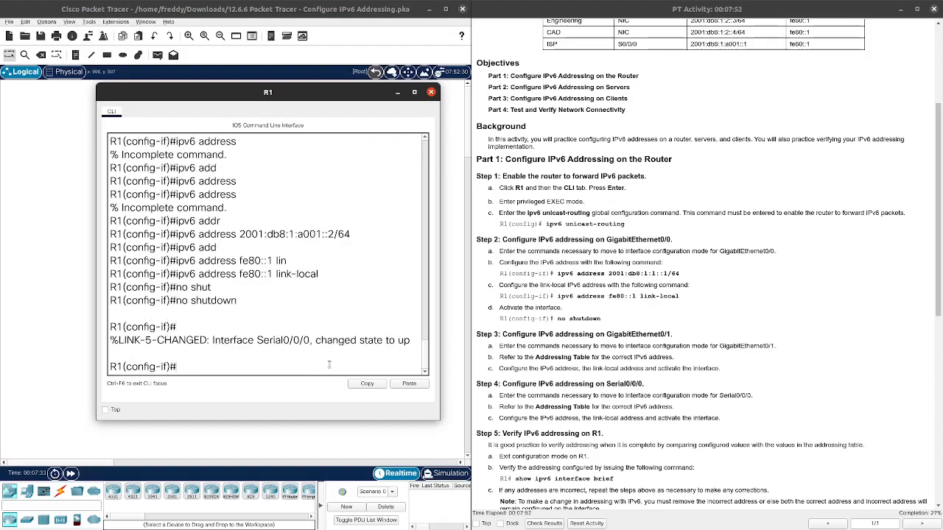
Step: Read the instructions for verifying IPv6 addressing on R1 and exit configuration mode to privileged EXEC mode
{"action": "scroll", "coordinate": [805, 288], "scroll_direction": "down", "scroll_amount": 10}
{"action": "scroll", "coordinate": [803, 288], "scroll_direction": "up", "scroll_amount": 5}
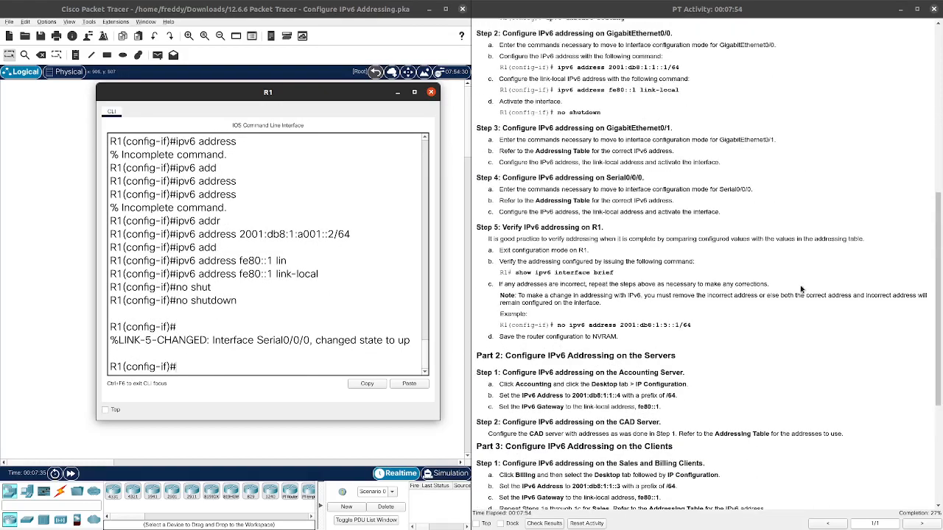
{"action": "scroll", "coordinate": [781, 292], "scroll_direction": "down", "scroll_amount": 2}
{"action": "scroll", "coordinate": [522, 185], "scroll_direction": "down", "scroll_amount": 1}
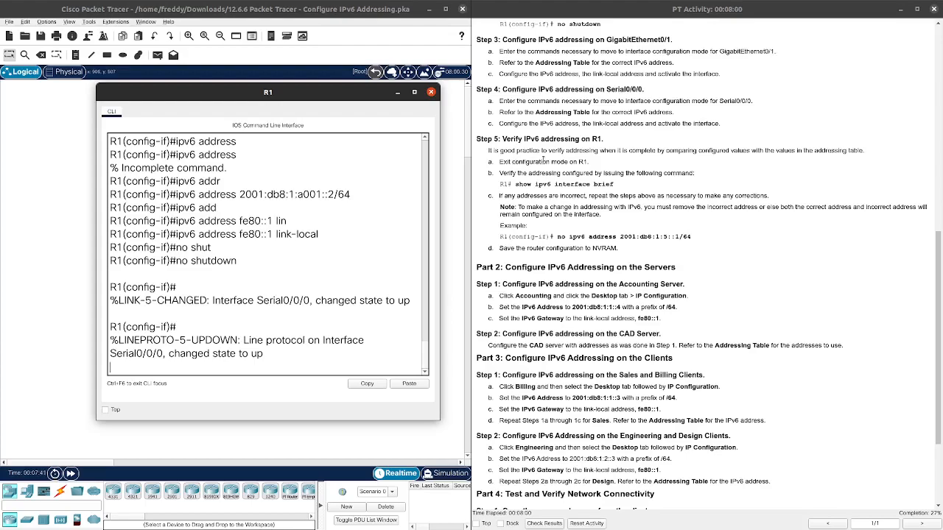
{"action": "key", "text": "Return"}
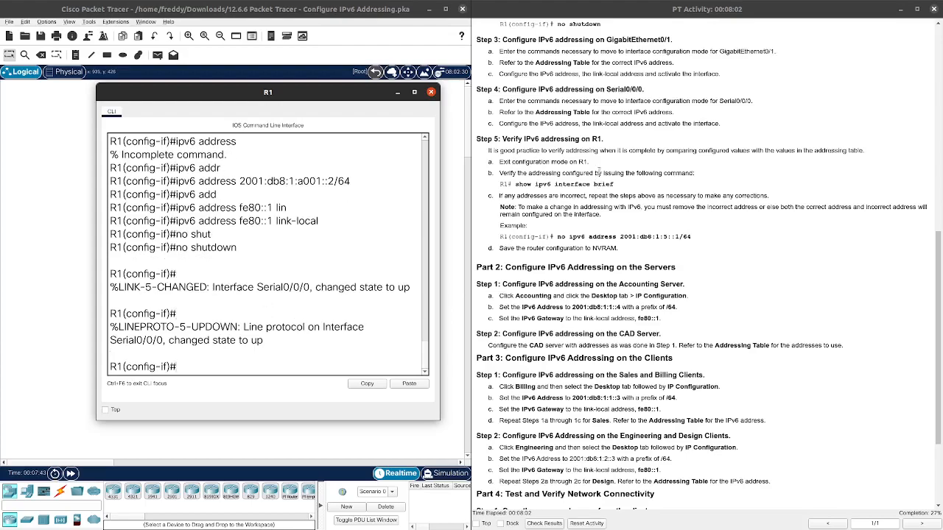
{"action": "left_click_drag", "start_coordinate": [490, 149], "coordinate": [866, 150]}
{"action": "left_click_drag", "start_coordinate": [589, 162], "coordinate": [488, 162]}
{"action": "left_click", "coordinate": [250, 367]}
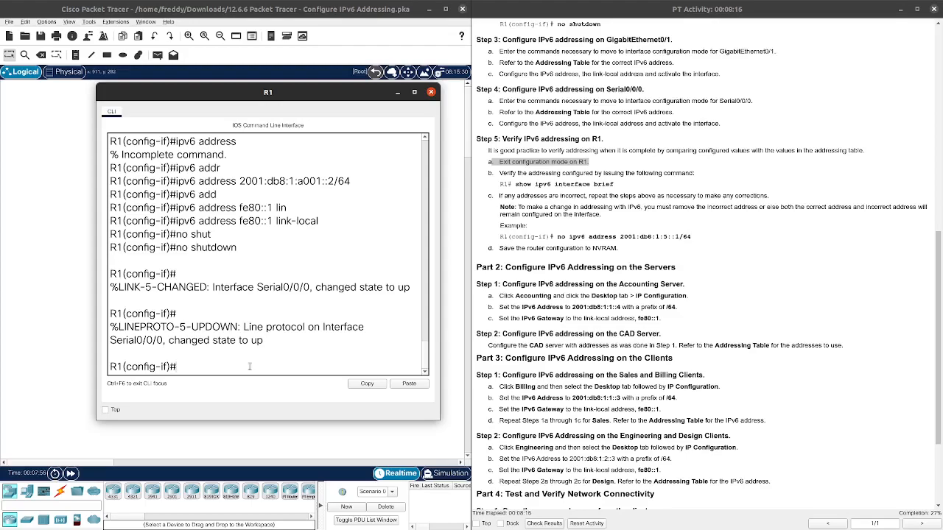
{"action": "key", "text": "ctrl+z"}
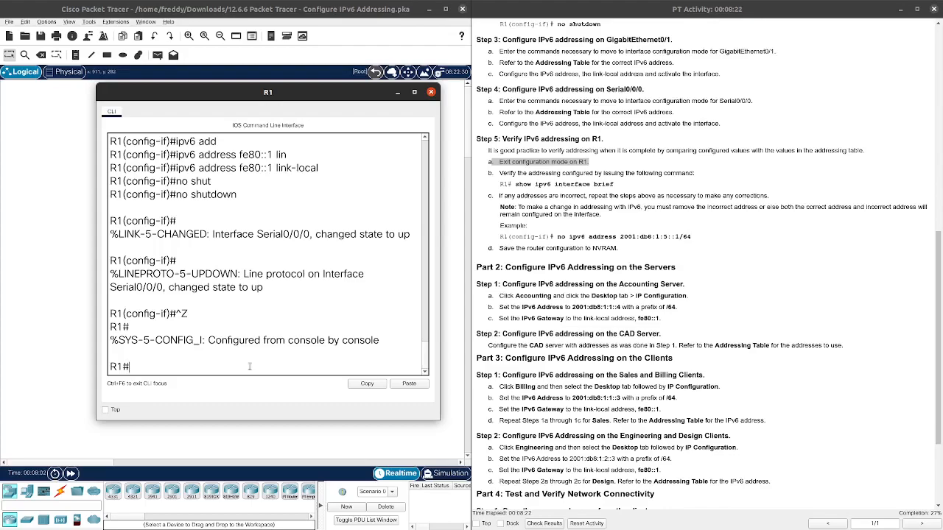
Step: Display R1's configured IPv6 addresses with show ipv6 interface brief
{"action": "type", "text": "show ipv6 in"}
{"action": "key", "text": "Tab"}
{"action": "type", "text": "te"}
{"action": "key", "text": "Tab"}
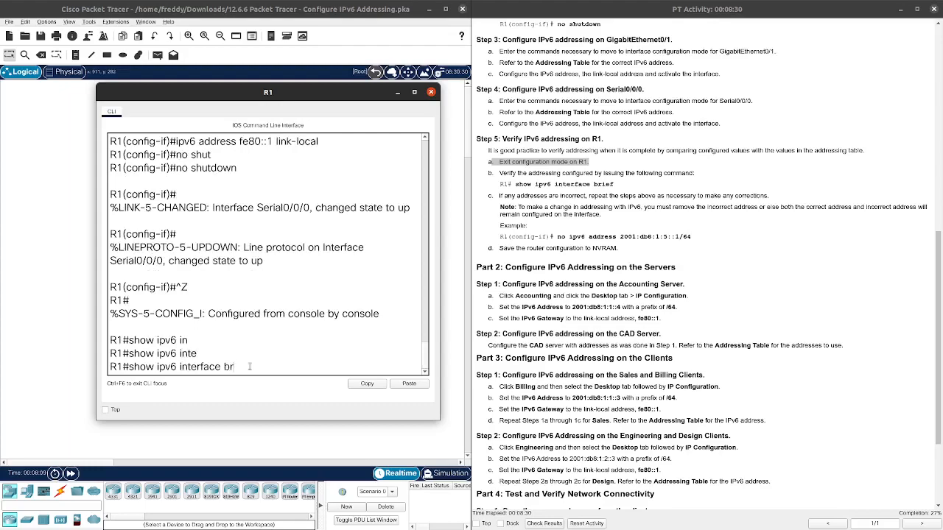
{"action": "type", "text": "br"}
{"action": "key", "text": "Tab"}
{"action": "key", "text": "Return"}
Step: Compare the IPv6 addresses listed for R1's interfaces with the values in the addressing table
{"action": "scroll", "coordinate": [249, 366], "scroll_direction": "up", "scroll_amount": 1}
{"action": "scroll", "coordinate": [252, 327], "scroll_direction": "down", "scroll_amount": 1}
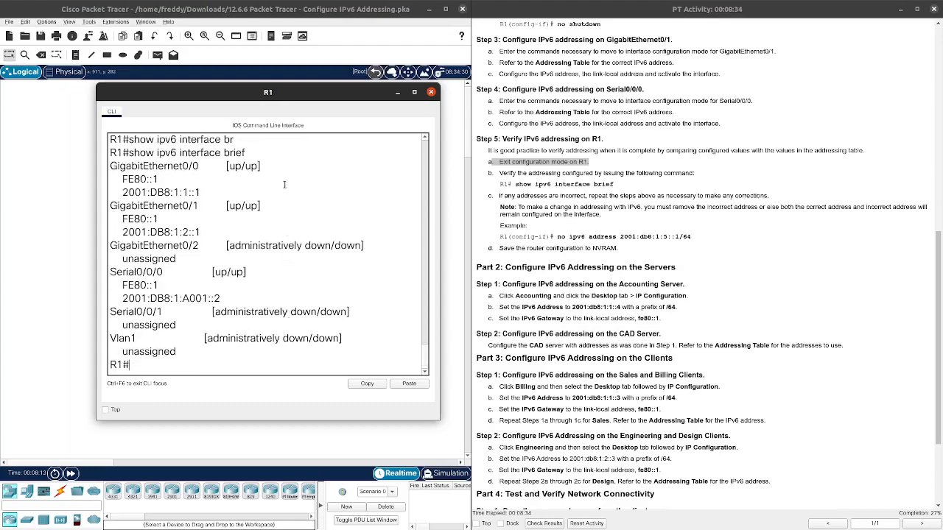
{"action": "scroll", "coordinate": [572, 233], "scroll_direction": "down", "scroll_amount": 1}
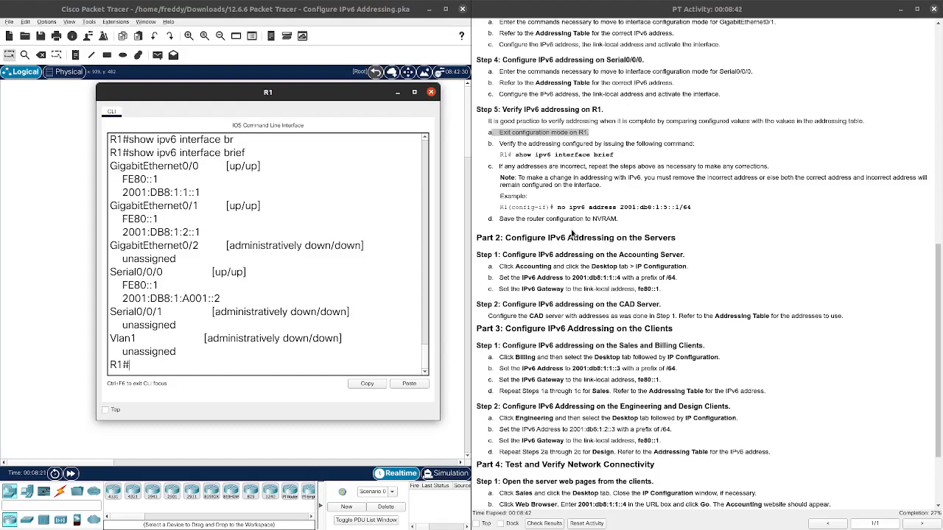
{"action": "scroll", "coordinate": [572, 233], "scroll_direction": "up", "scroll_amount": 15}
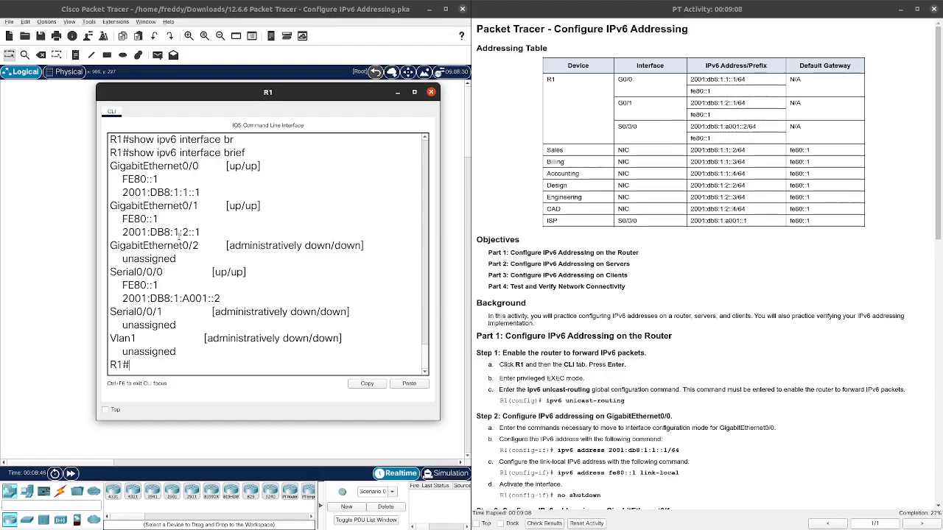
{"action": "left_click_drag", "start_coordinate": [159, 220], "coordinate": [206, 235]}
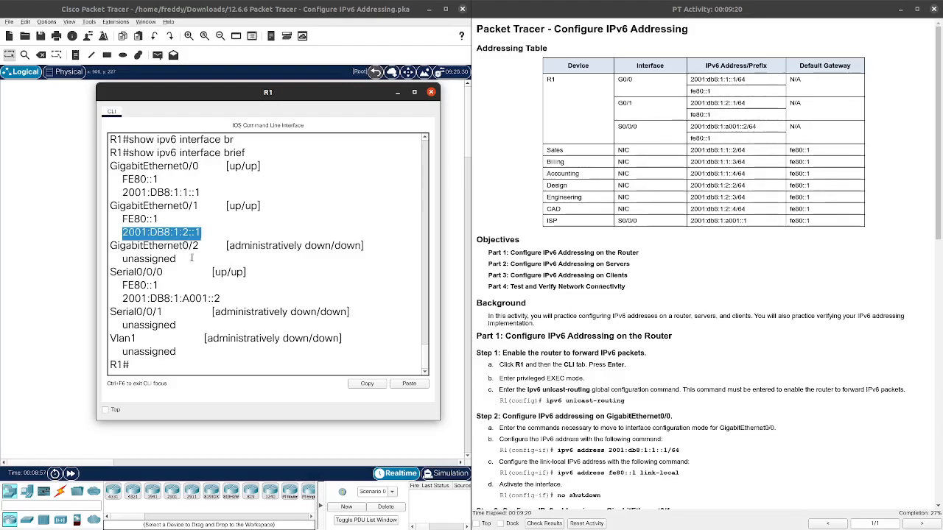
{"action": "left_click", "coordinate": [207, 271]}
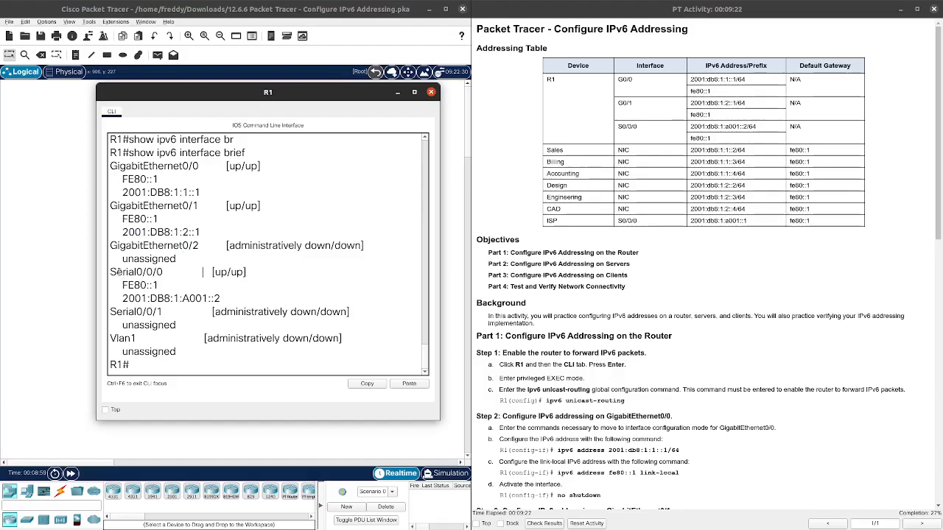
Step: Check the link-local and global IPv6 addresses listed for Serial0/0/0 against the addressing table and close R1's command line
{"action": "mouse_move", "coordinate": [111, 272]}
{"action": "left_mouse_down"}
{"action": "mouse_move", "coordinate": [177, 275]}
{"action": "mouse_move", "coordinate": [119, 286]}
{"action": "left_mouse_up"}
{"action": "left_click", "coordinate": [179, 281]}
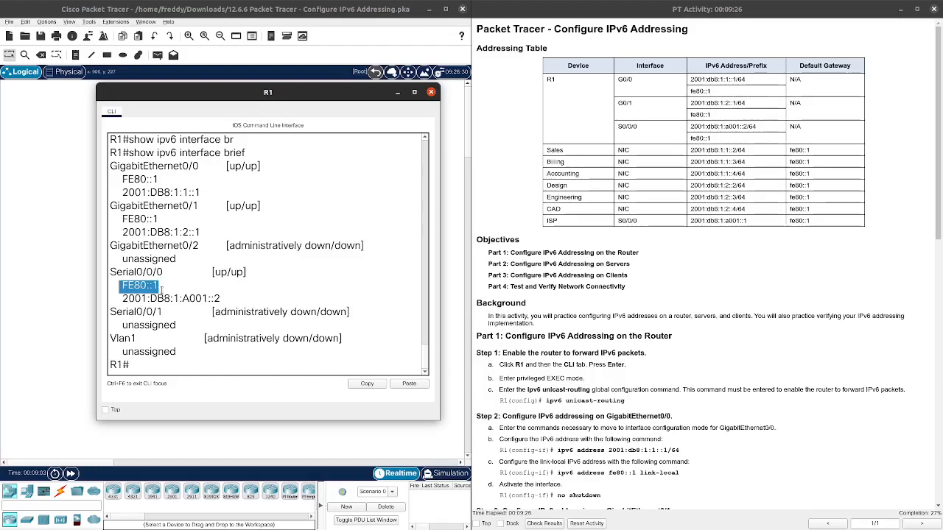
{"action": "left_click_drag", "start_coordinate": [225, 300], "coordinate": [123, 298]}
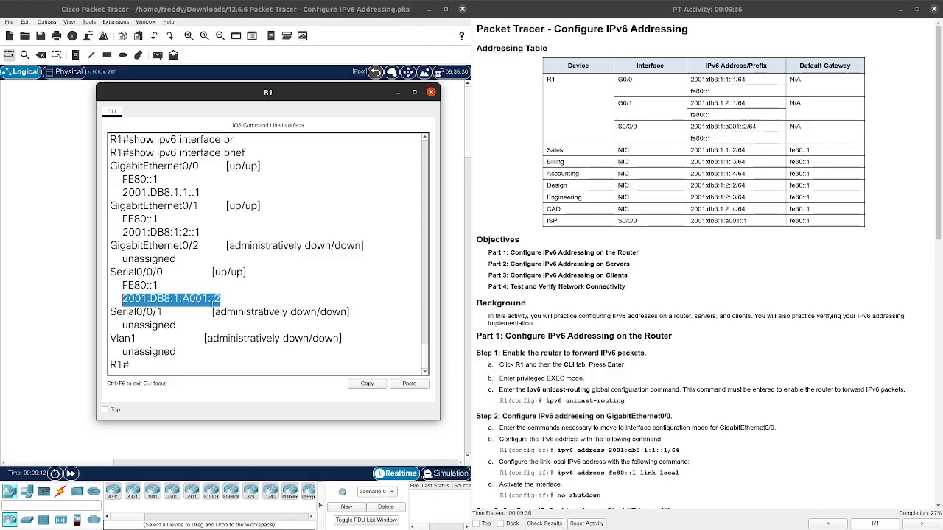
{"action": "left_click", "coordinate": [221, 302]}
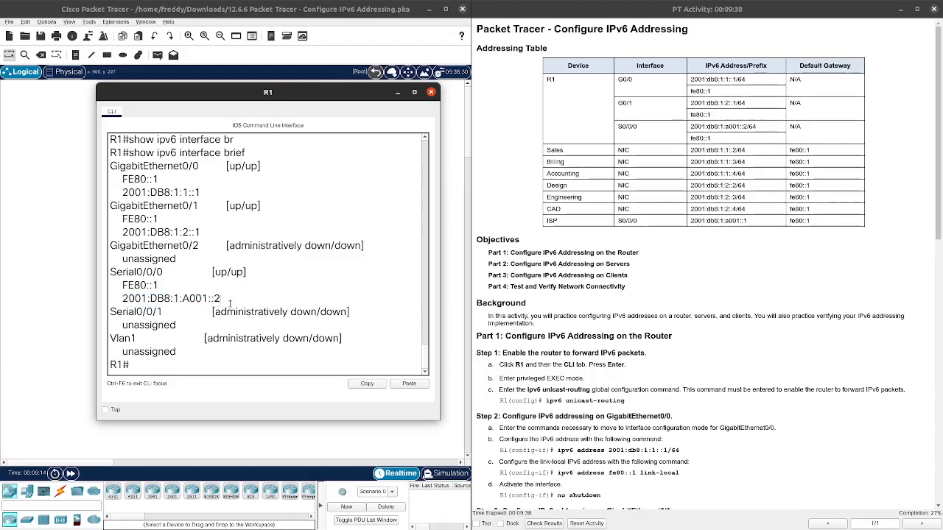
{"action": "left_click", "coordinate": [431, 92]}
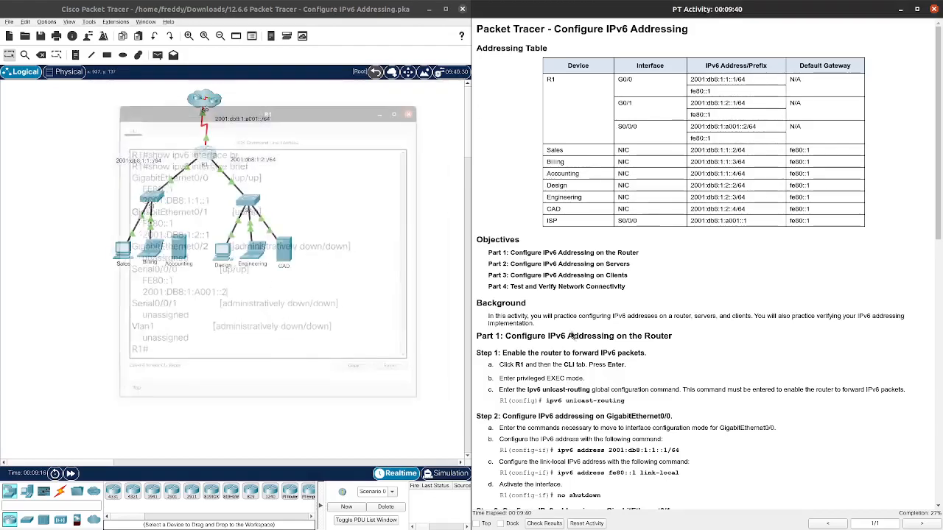
Step: Save R1's configuration to NVRAM with copy running-config startup-config, accepting the default destination filename
{"action": "scroll", "coordinate": [566, 352], "scroll_direction": "down", "scroll_amount": 10}
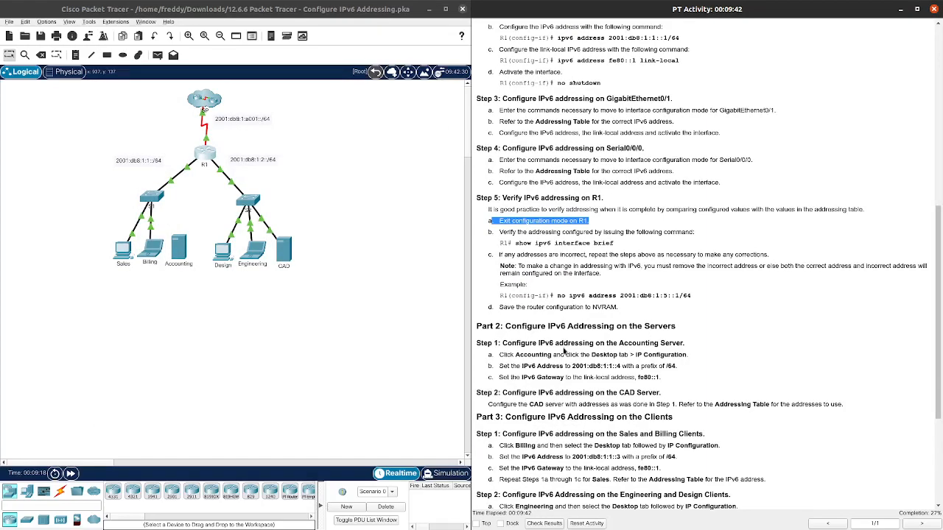
{"action": "left_click", "coordinate": [200, 168]}
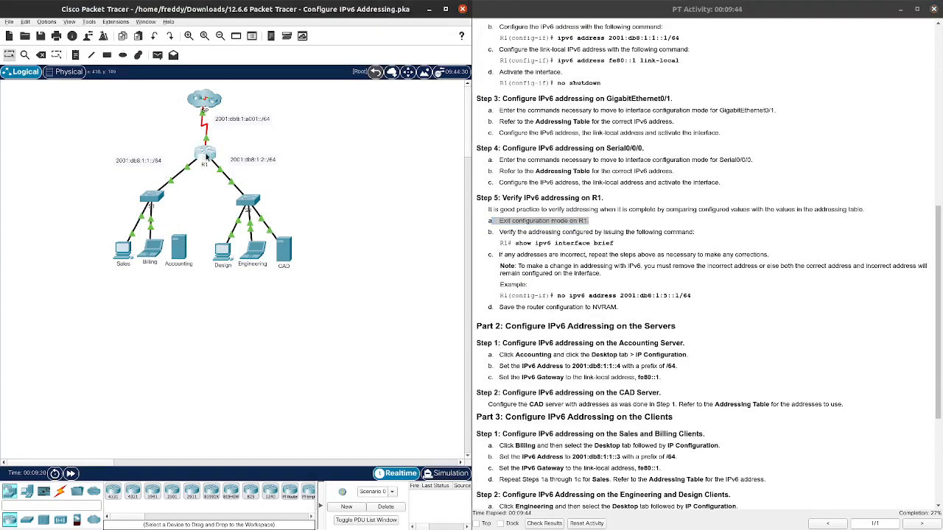
{"action": "left_click", "coordinate": [207, 155]}
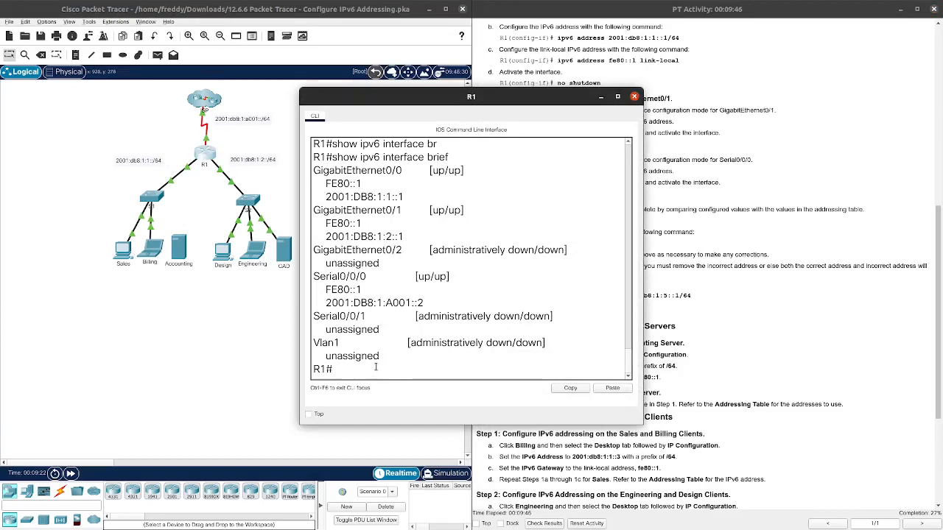
{"action": "type", "text": "copy run"}
{"action": "key", "text": "Tab"}
{"action": "type", "text": "st"}
{"action": "key", "text": "Tab"}
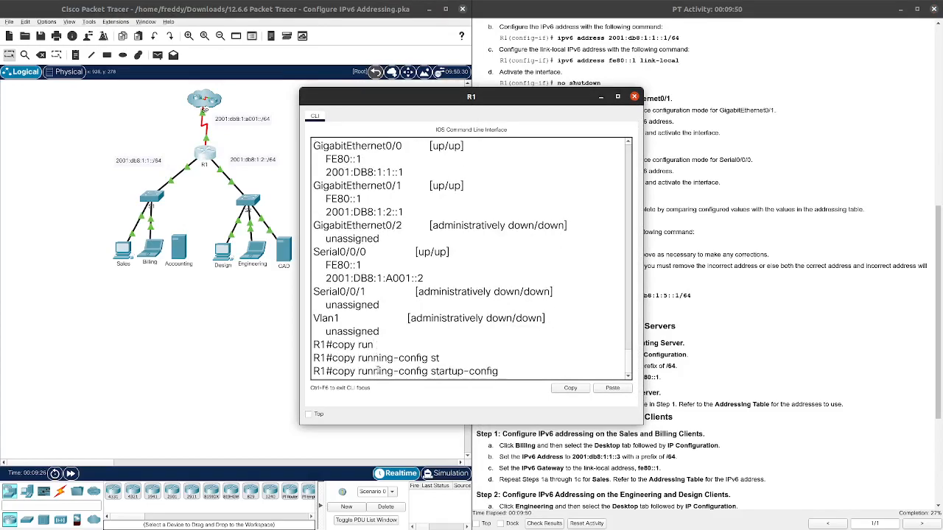
{"action": "key", "text": "Return"}
{"action": "key", "text": "Return"}
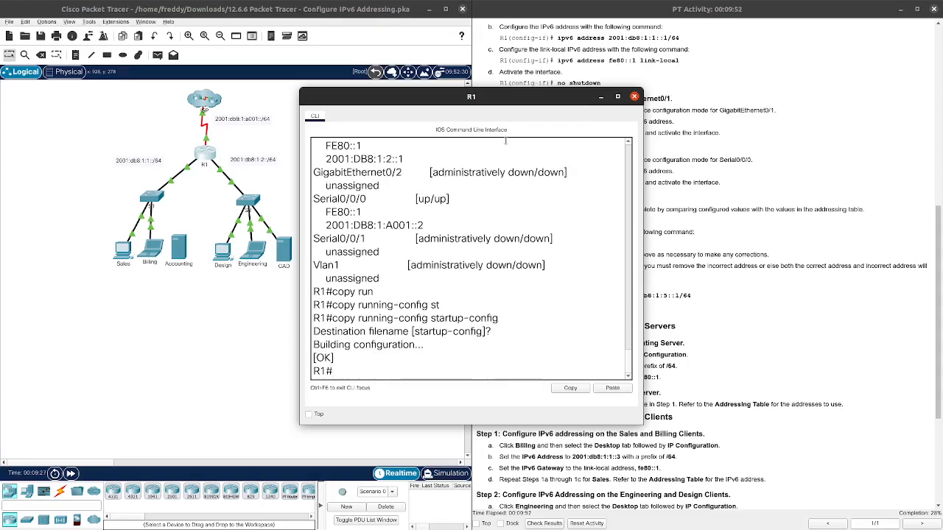
Step: Save R1's configuration again using the short wr command
{"action": "left_click_drag", "start_coordinate": [549, 92], "coordinate": [312, 44]}
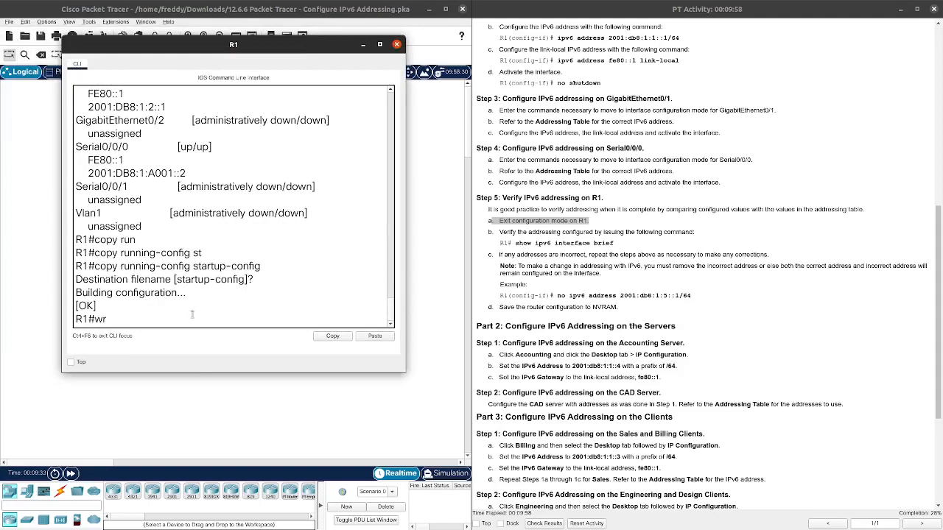
{"action": "type", "text": "wr"}
{"action": "key", "text": "Return"}
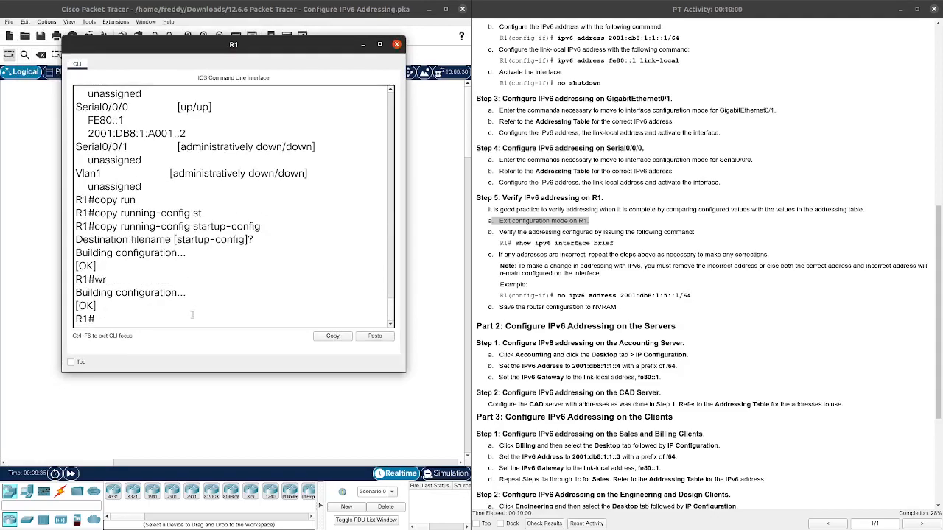
Step: Read the Part 2 instructions for the servers, close R1, and open the Accounting server's IP Configuration
{"action": "scroll", "coordinate": [537, 266], "scroll_direction": "down", "scroll_amount": 3}
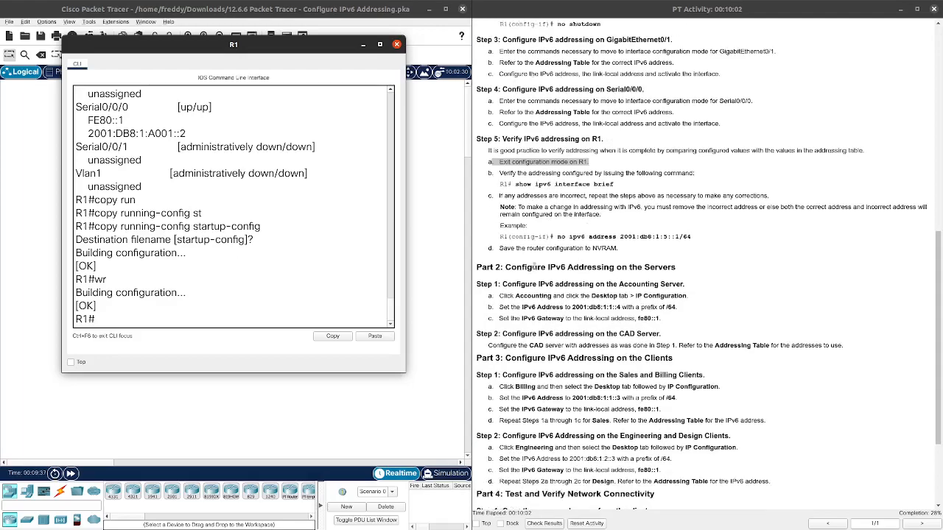
{"action": "scroll", "coordinate": [506, 249], "scroll_direction": "down", "scroll_amount": 3}
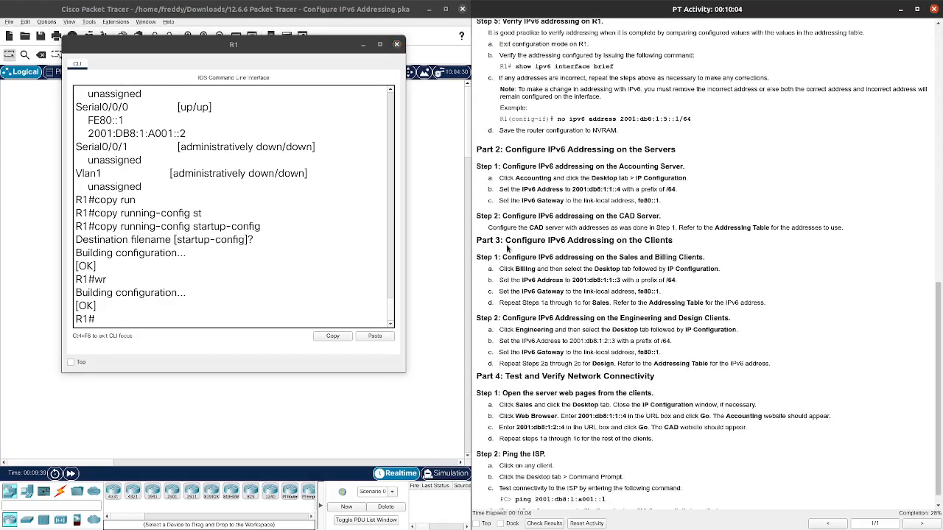
{"action": "scroll", "coordinate": [531, 215], "scroll_direction": "down", "scroll_amount": 1}
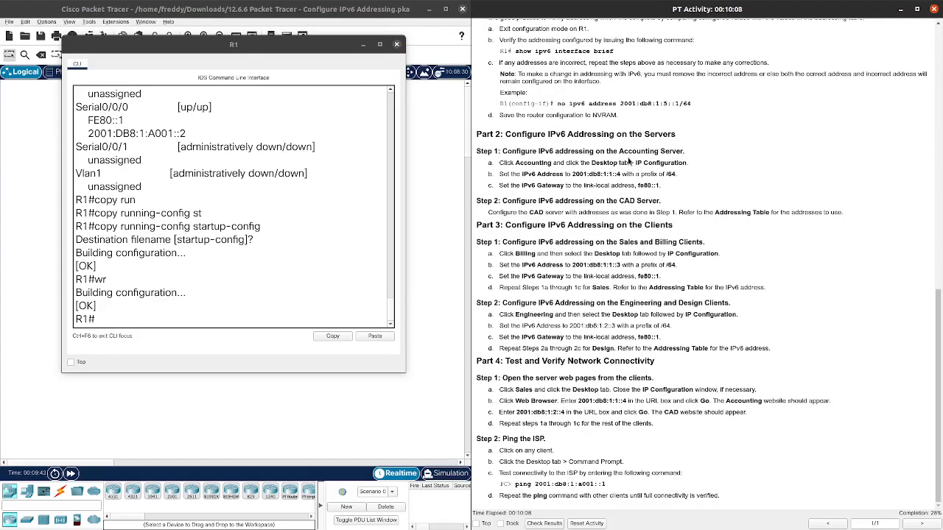
{"action": "left_click", "coordinate": [396, 45]}
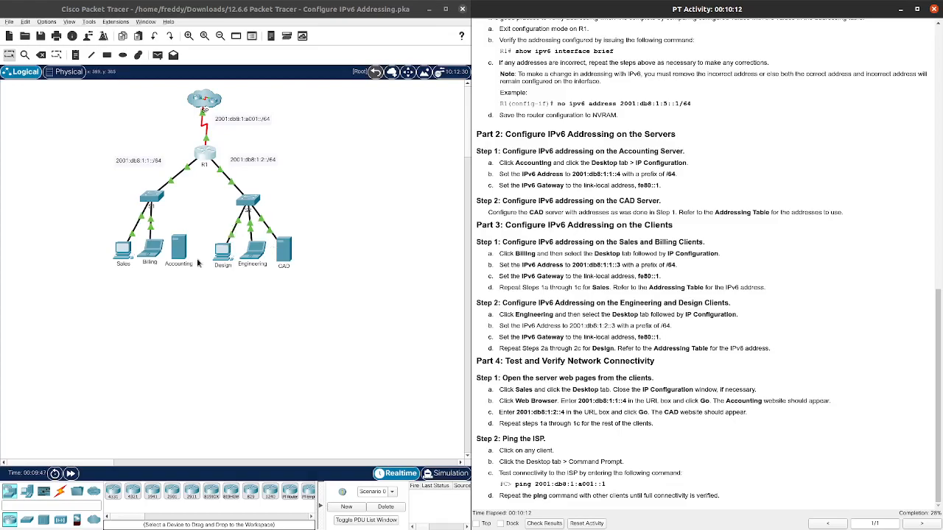
{"action": "left_click", "coordinate": [179, 246]}
{"action": "left_click_drag", "start_coordinate": [442, 103], "coordinate": [228, 85]}
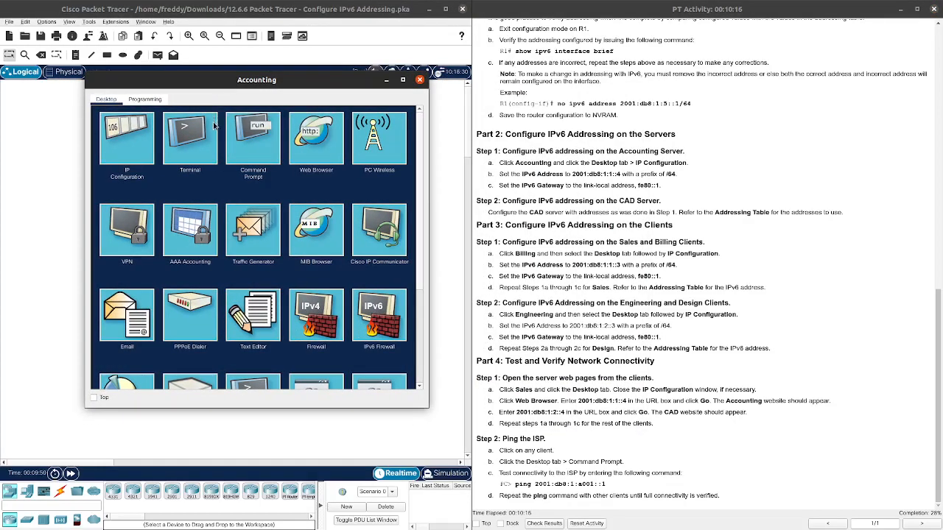
{"action": "left_click", "coordinate": [120, 152]}
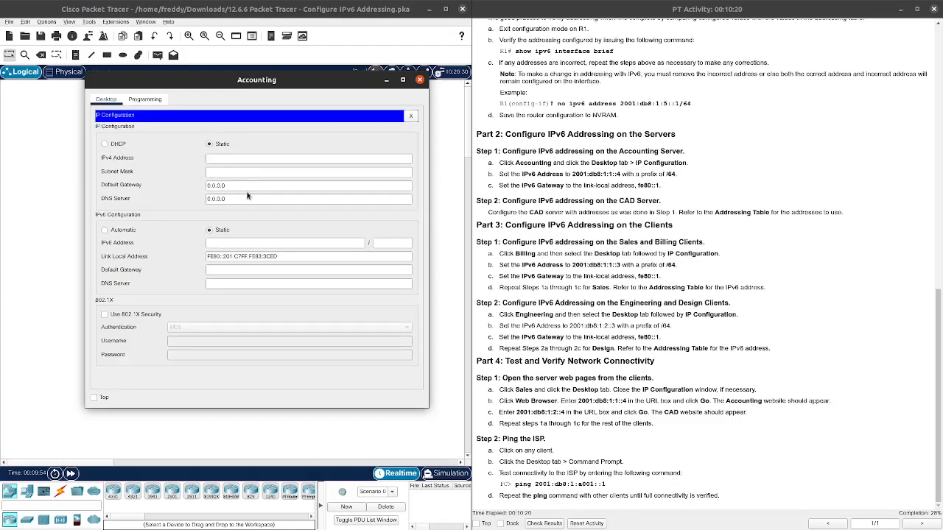
Step: Set the Accounting server's IPv6 address to 2001:db8:1:1::4 with a prefix of 64
{"action": "left_click_drag", "start_coordinate": [621, 174], "coordinate": [577, 176]}
{"action": "left_click", "coordinate": [621, 180]}
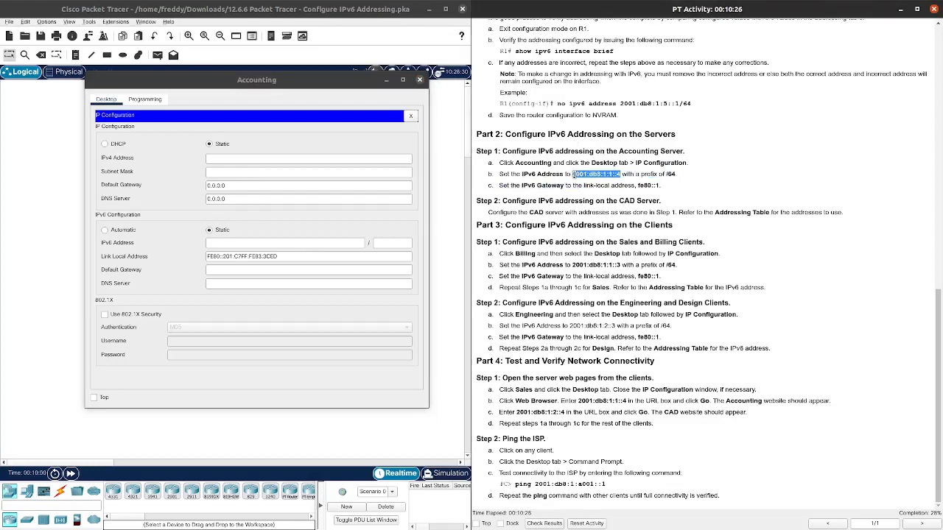
{"action": "left_click", "coordinate": [283, 243]}
{"action": "type", "text": "2001:db8:1:1::4"}
{"action": "key", "text": "Tab"}
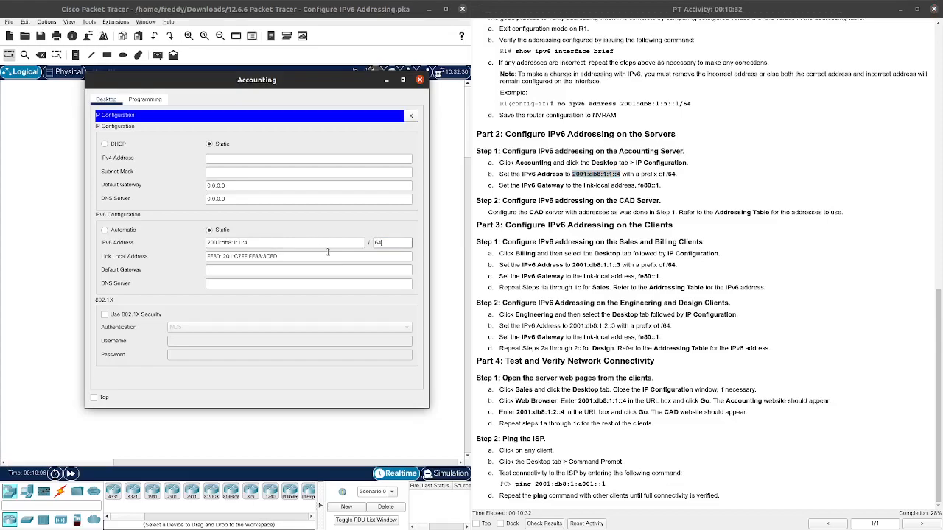
Step: Examine the automatically assigned link-local address in the Accounting server's IPv6 configuration
{"action": "left_click", "coordinate": [287, 256]}
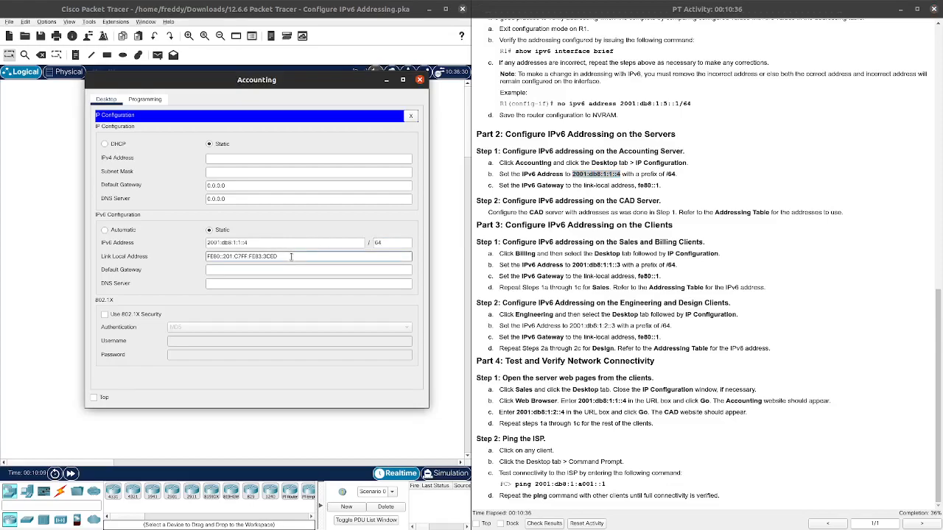
{"action": "left_click_drag", "start_coordinate": [292, 256], "coordinate": [203, 260]}
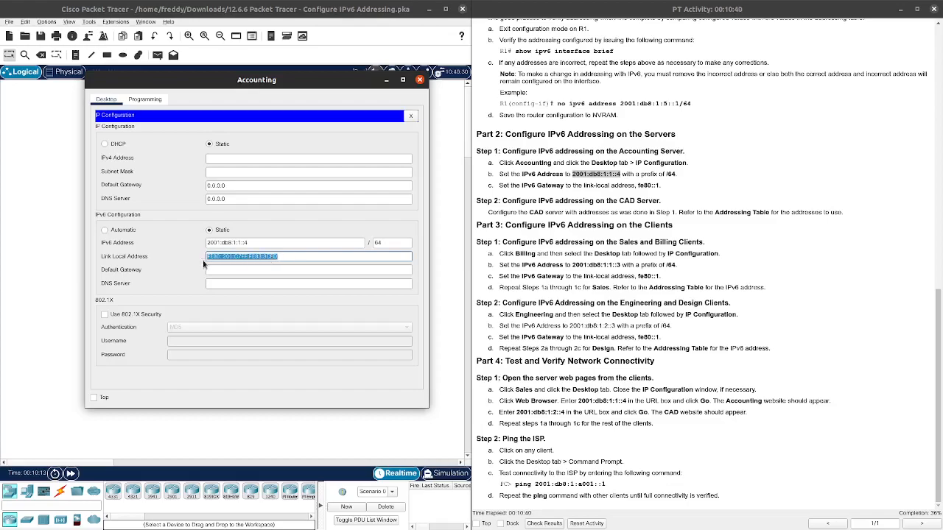
{"action": "left_click", "coordinate": [296, 257]}
{"action": "left_click_drag", "start_coordinate": [296, 257], "coordinate": [205, 262]}
{"action": "left_click", "coordinate": [249, 257]}
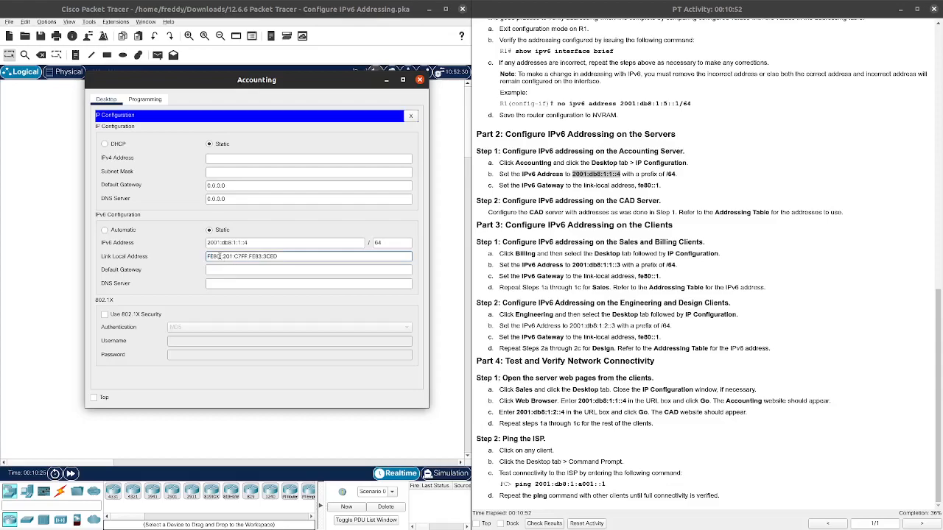
{"action": "left_click_drag", "start_coordinate": [222, 256], "coordinate": [292, 255]}
{"action": "left_click", "coordinate": [274, 256]}
{"action": "left_click_drag", "start_coordinate": [285, 256], "coordinate": [221, 258]}
{"action": "left_click", "coordinate": [252, 256]}
{"action": "left_click_drag", "start_coordinate": [255, 257], "coordinate": [242, 257]}
{"action": "left_click", "coordinate": [289, 256]}
{"action": "left_click_drag", "start_coordinate": [289, 257], "coordinate": [203, 257]}
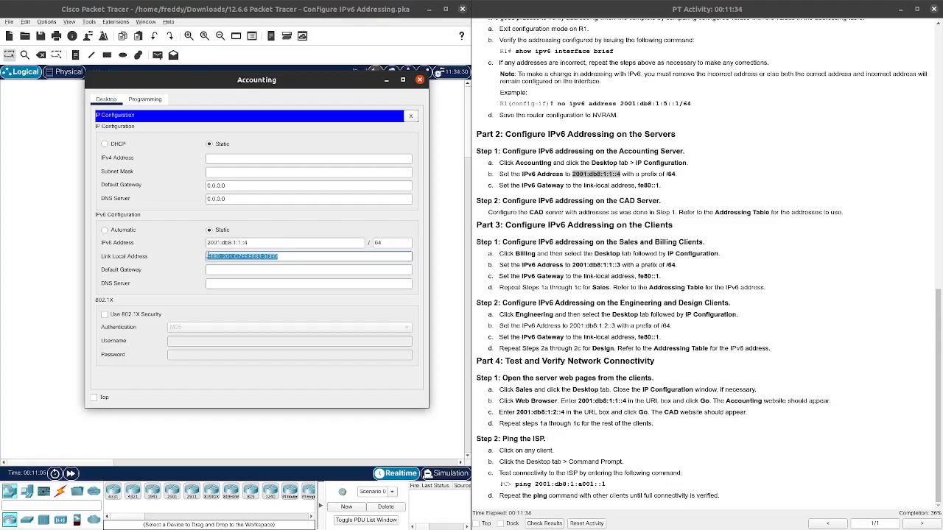
Step: Set the Accounting server's IPv6 default gateway to fe80::1 and close the server's configuration
{"action": "left_click", "coordinate": [251, 270]}
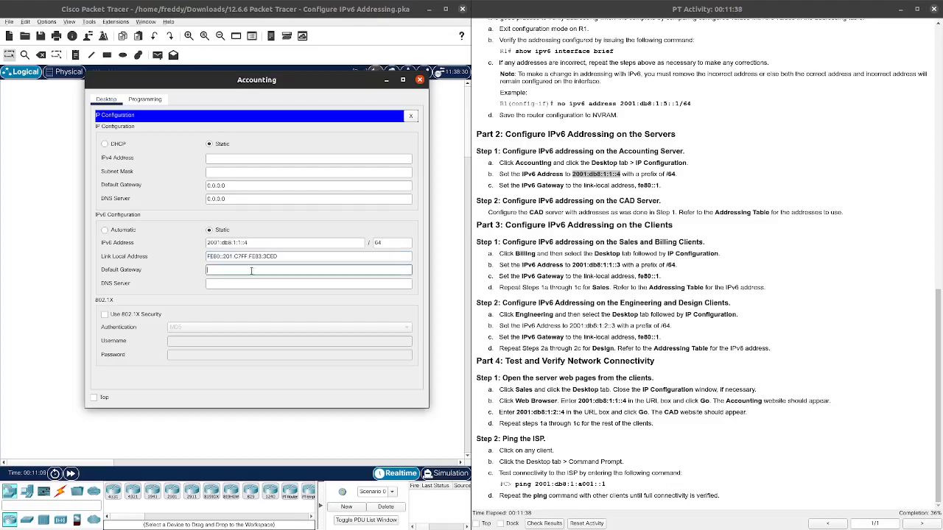
{"action": "type", "text": "fe80::1"}
{"action": "left_click_drag", "start_coordinate": [229, 271], "coordinate": [199, 273]}
{"action": "left_click", "coordinate": [381, 216]}
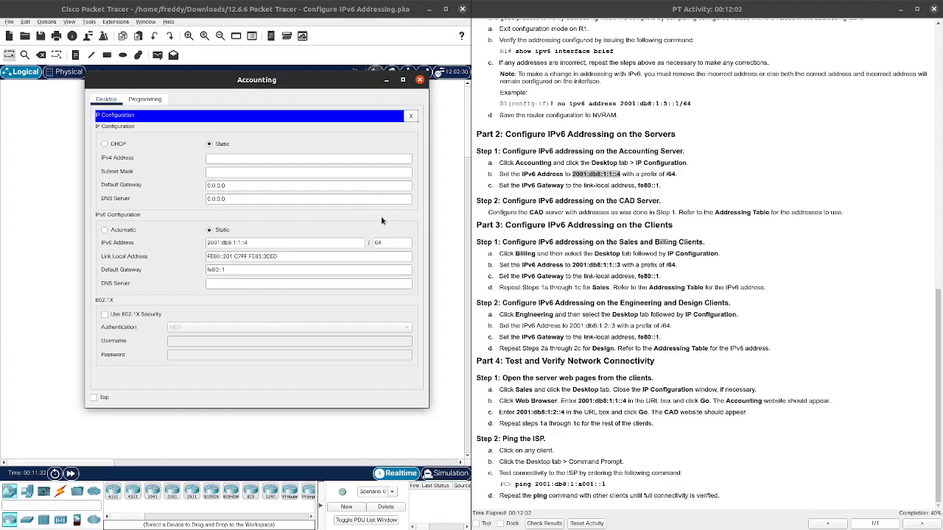
{"action": "left_click", "coordinate": [411, 116]}
{"action": "left_click", "coordinate": [420, 80]}
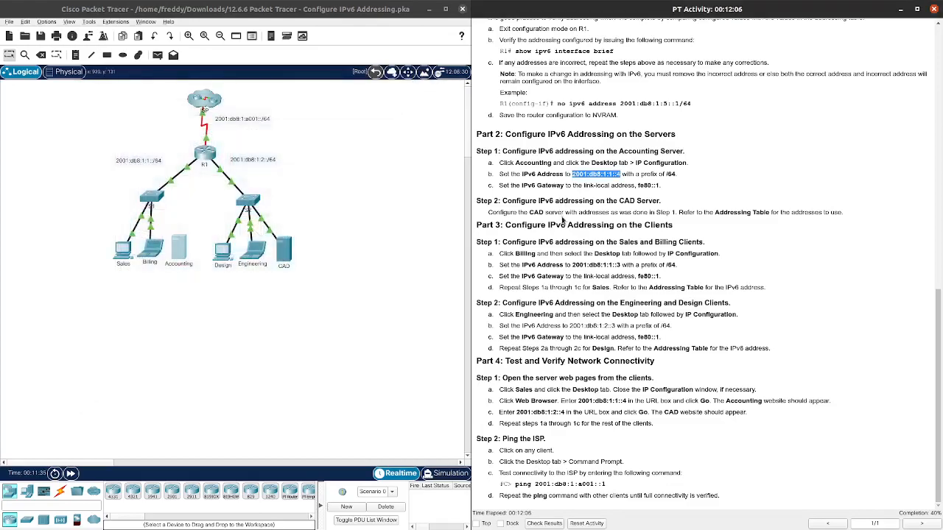
Step: Open the CAD server's IP Configuration and move its window clear of the instructions
{"action": "left_click", "coordinate": [283, 250]}
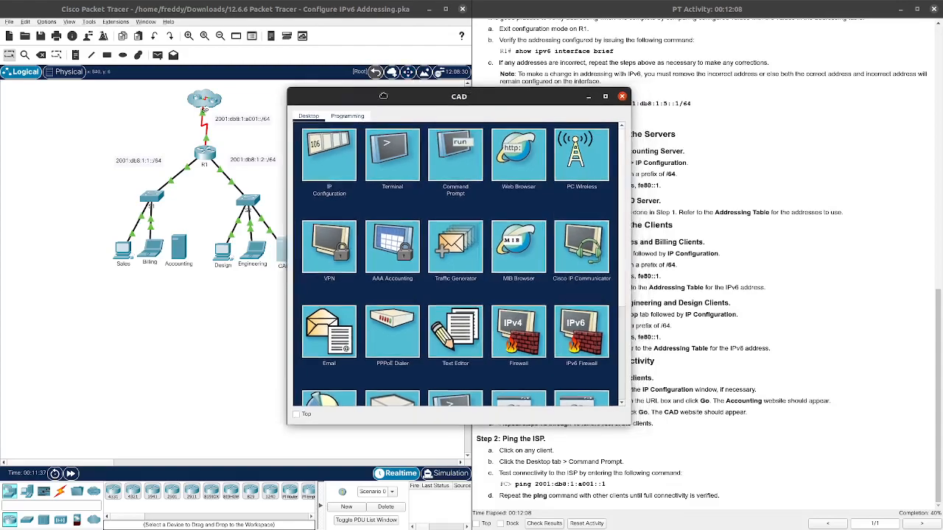
{"action": "left_click", "coordinate": [244, 140]}
{"action": "left_click_drag", "start_coordinate": [325, 90], "coordinate": [220, 85]}
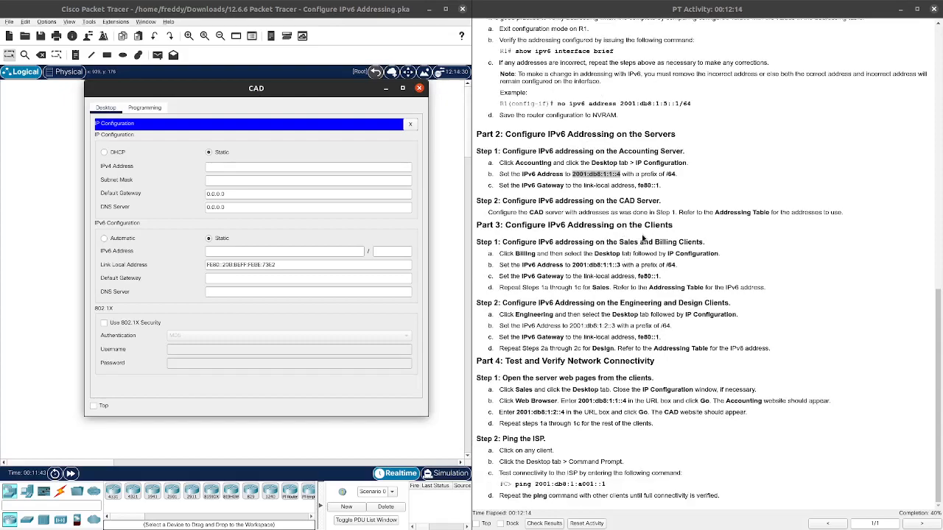
Step: Copy the CAD address 2001:db8:1:2::4 from the addressing table into the server's IPv6 address and set the prefix to 64
{"action": "scroll", "coordinate": [713, 284], "scroll_direction": "up", "scroll_amount": 10}
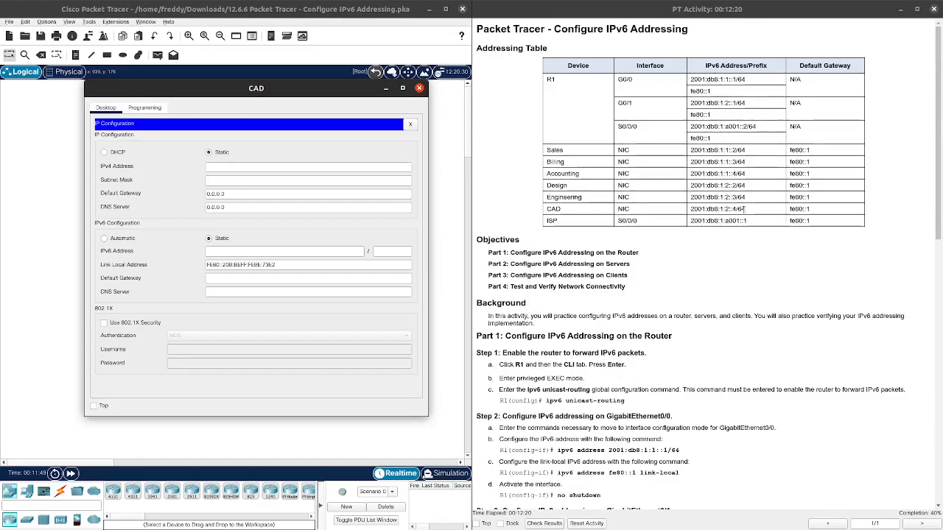
{"action": "left_click_drag", "start_coordinate": [737, 212], "coordinate": [691, 213]}
{"action": "key", "text": "ctrl+c"}
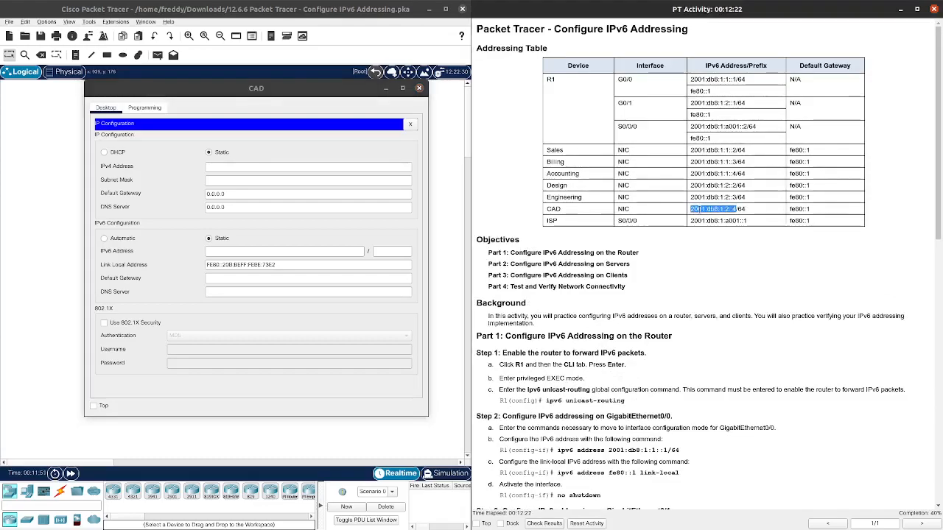
{"action": "left_click", "coordinate": [273, 251]}
{"action": "key", "text": "ctrl+v"}
{"action": "key", "text": "Tab"}
{"action": "type", "text": "64"}
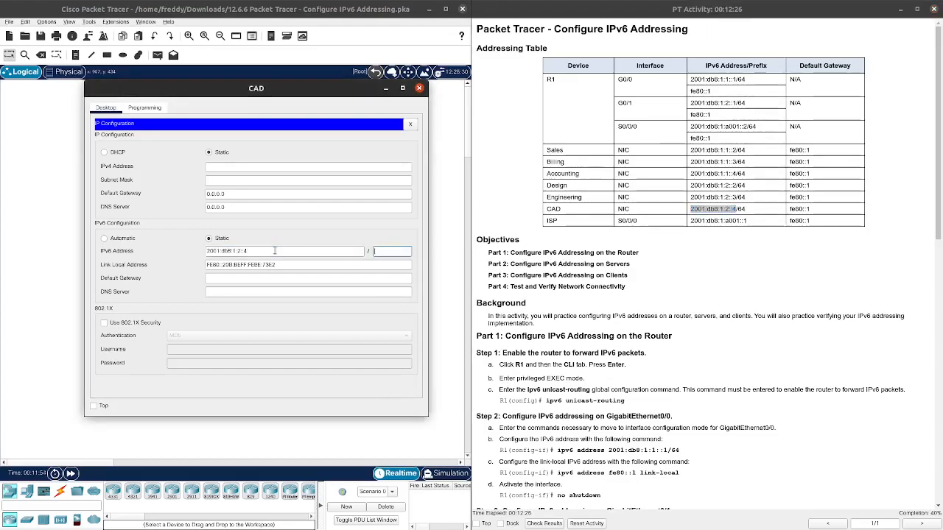
Step: Set the CAD server's IPv6 default gateway to fe80::1 and close the server's configuration
{"action": "left_click", "coordinate": [255, 277]}
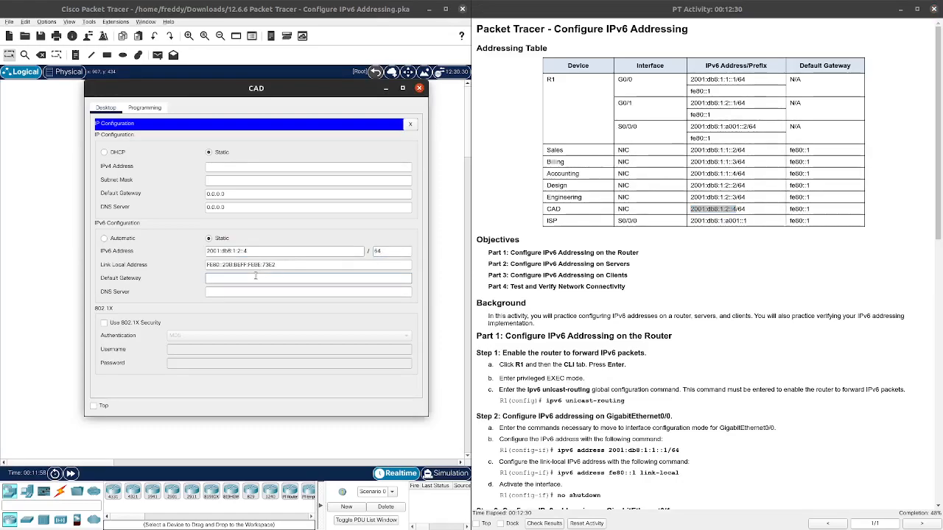
{"action": "type", "text": "fe80::1"}
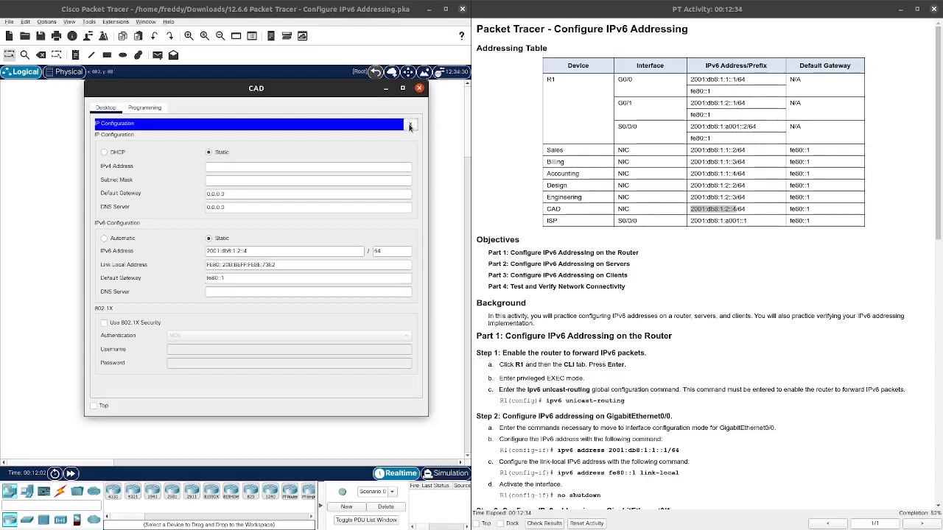
{"action": "left_click", "coordinate": [411, 124]}
{"action": "left_click", "coordinate": [419, 88]}
Step: Open the Billing client's IP Configuration and move its window clear of the Part 3 instructions
{"action": "scroll", "coordinate": [682, 245], "scroll_direction": "down", "scroll_amount": 10}
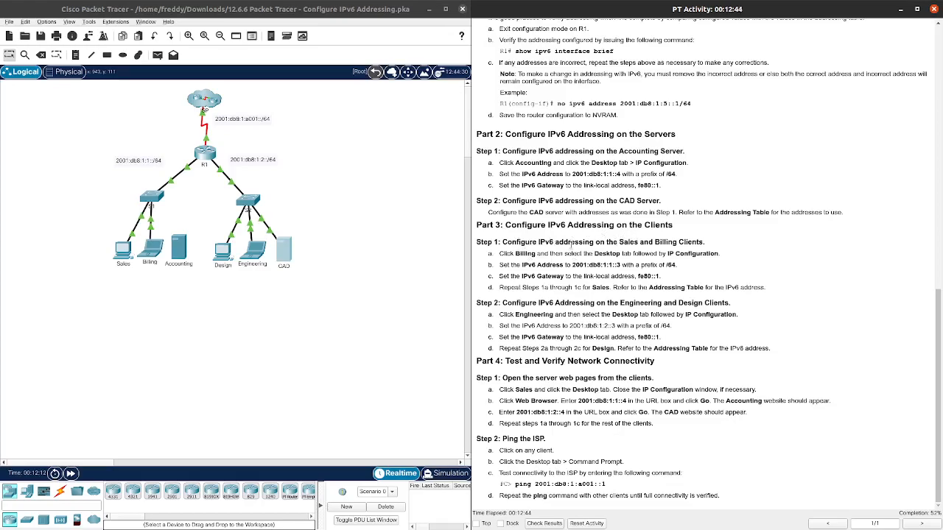
{"action": "left_click", "coordinate": [154, 250]}
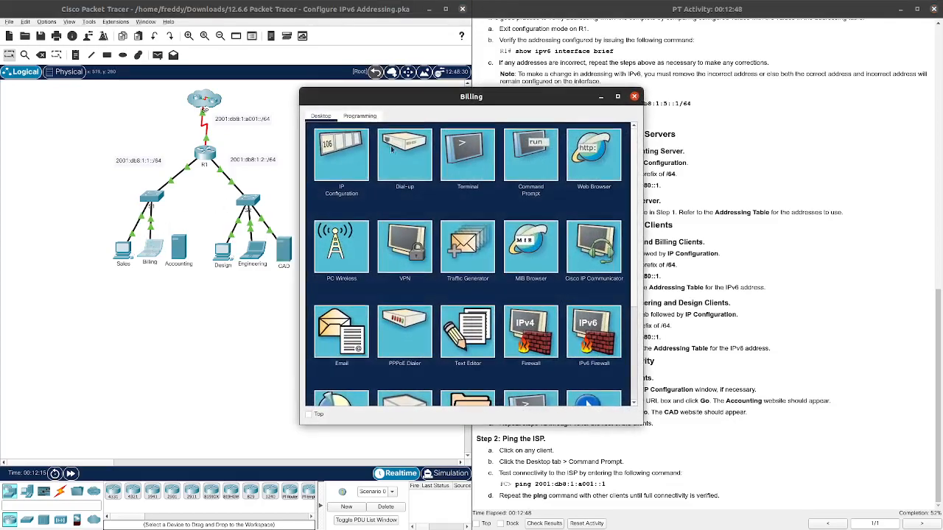
{"action": "left_click_drag", "start_coordinate": [421, 104], "coordinate": [219, 71]}
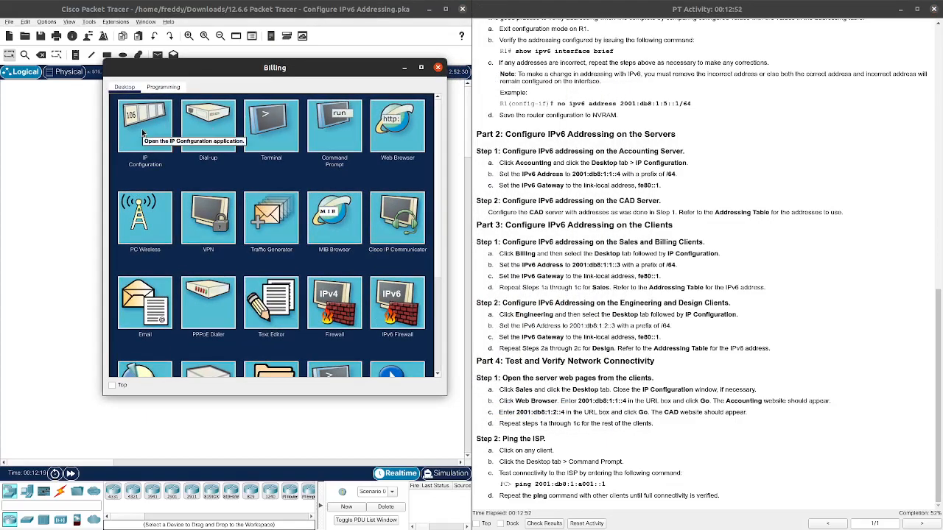
{"action": "left_click", "coordinate": [166, 133]}
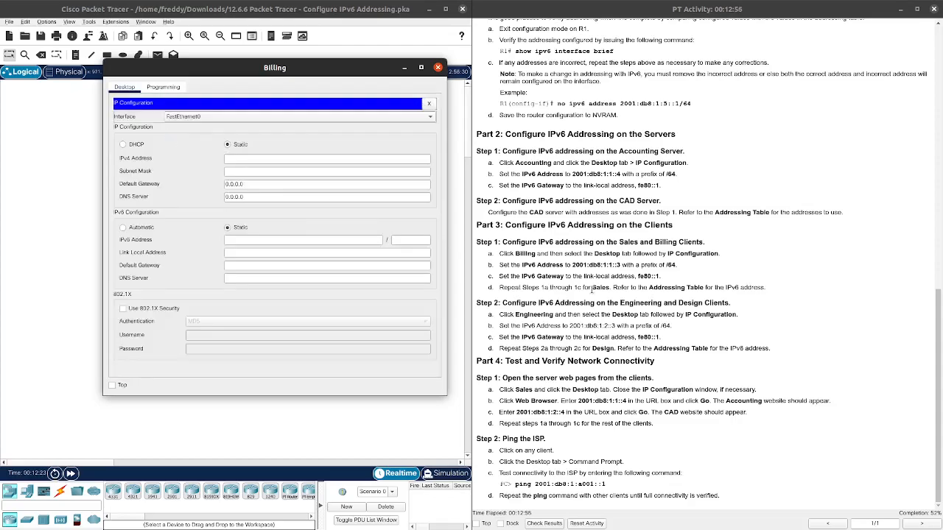
Step: Copy the address 2001:db8:1:1::3 from the instructions into Billing's IPv6 address and set the prefix to 64
{"action": "left_click_drag", "start_coordinate": [623, 265], "coordinate": [572, 265]}
{"action": "key", "text": "ctrl+c"}
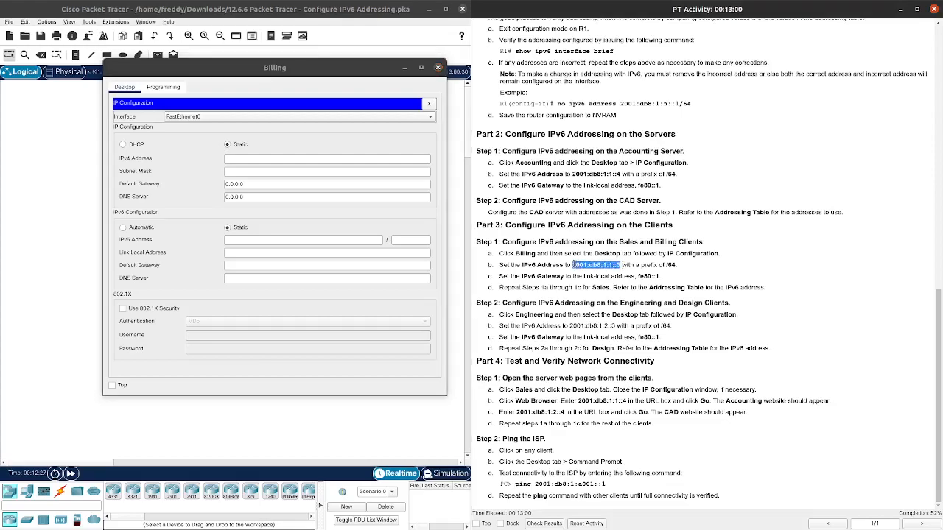
{"action": "left_click", "coordinate": [251, 241]}
{"action": "key", "text": "ctrl+v"}
{"action": "key", "text": "Tab"}
{"action": "type", "text": "64"}
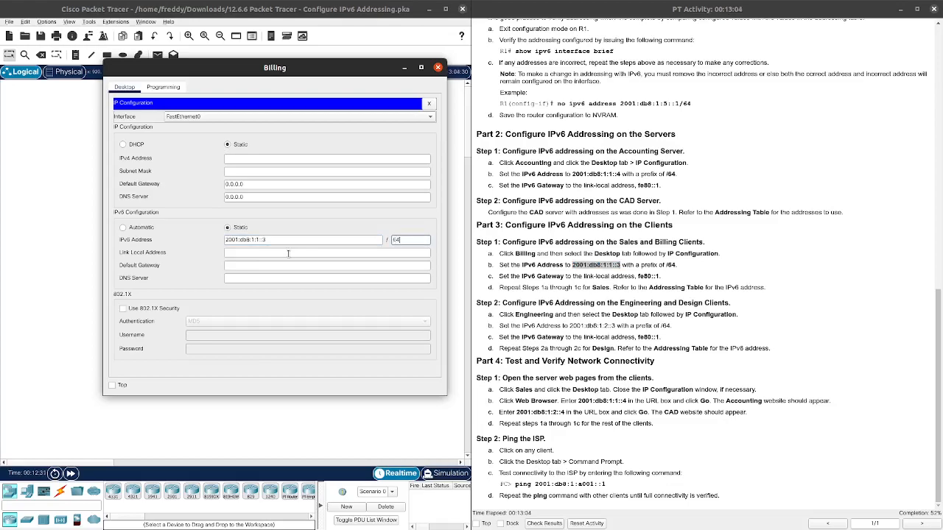
Step: Set the Billing client's IPv6 default gateway to fe80::1 and close the client's configuration
{"action": "left_click", "coordinate": [247, 265]}
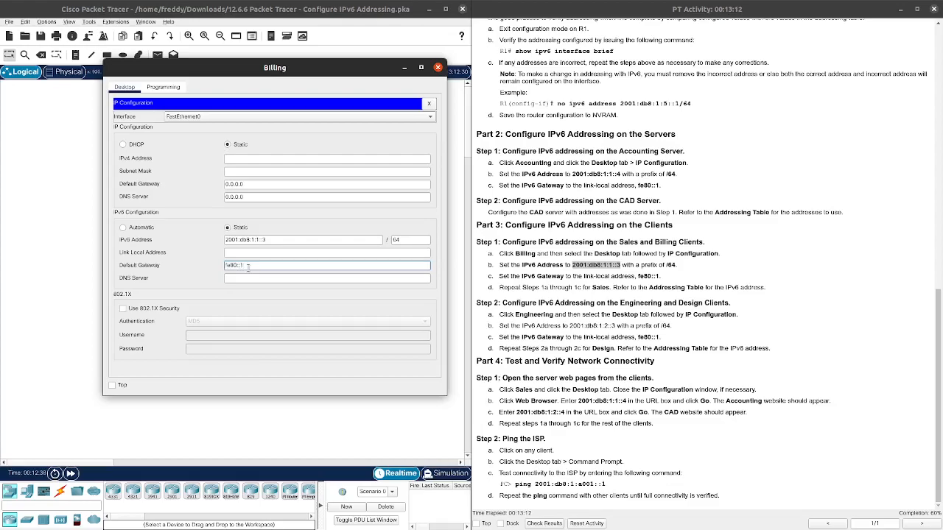
{"action": "left_click", "coordinate": [559, 303]}
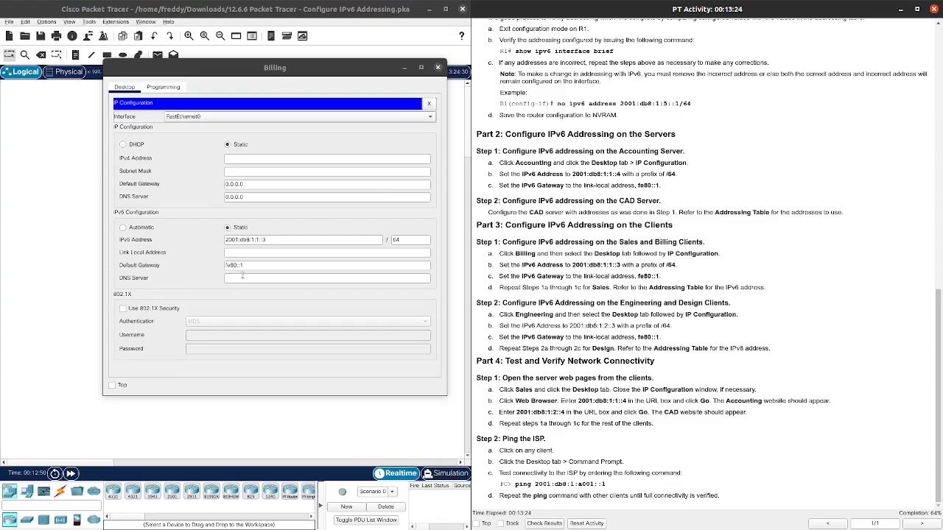
{"action": "left_click", "coordinate": [275, 253]}
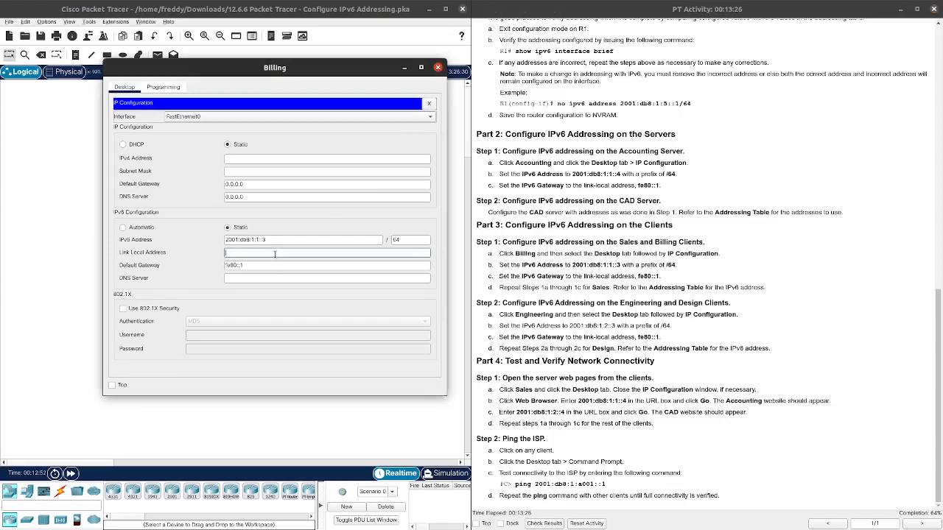
{"action": "left_click", "coordinate": [428, 106]}
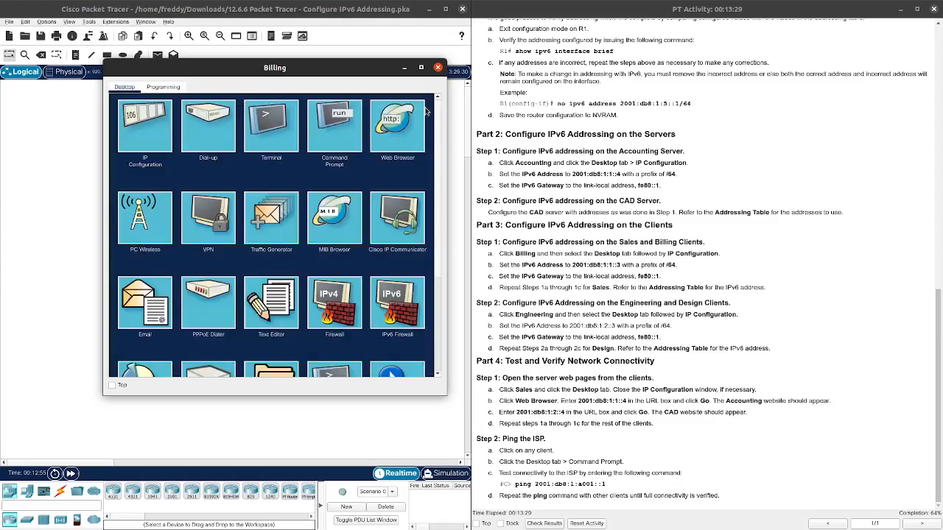
{"action": "left_click", "coordinate": [438, 67]}
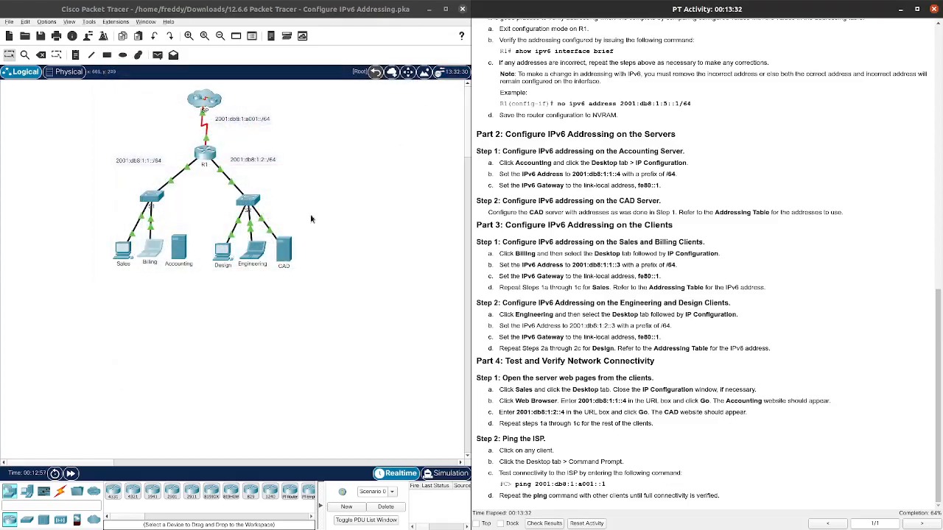
Step: Open the Sales client's IP Configuration and move its window clear of the instructions
{"action": "left_click", "coordinate": [127, 249]}
{"action": "left_click_drag", "start_coordinate": [461, 101], "coordinate": [247, 95]}
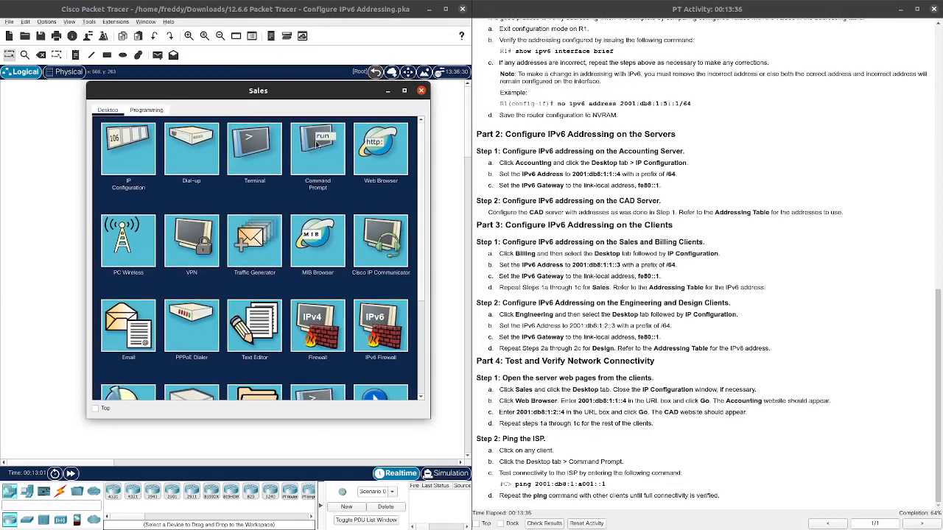
{"action": "left_click", "coordinate": [122, 144]}
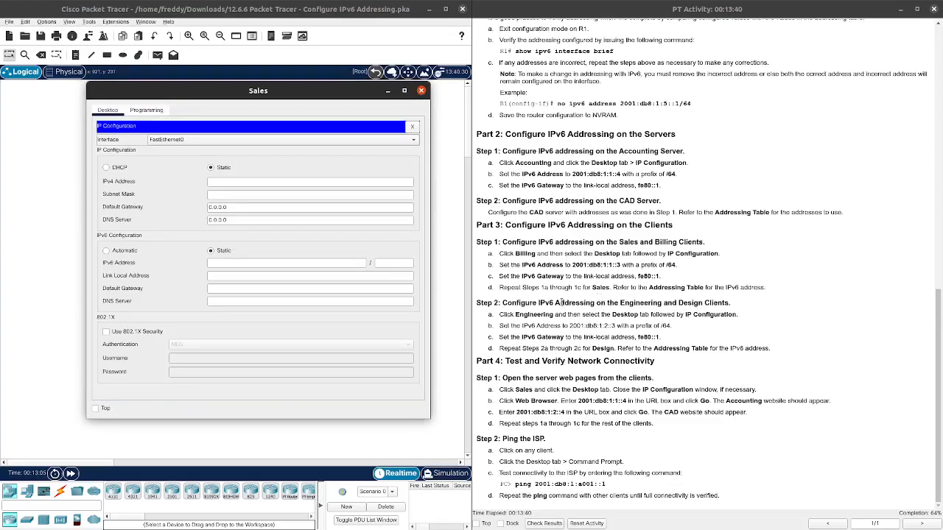
Step: Copy the Sales address 2001:db8:1:1::2 from the addressing table into the client's IPv6 address with prefix 64
{"action": "scroll", "coordinate": [638, 284], "scroll_direction": "up", "scroll_amount": 15}
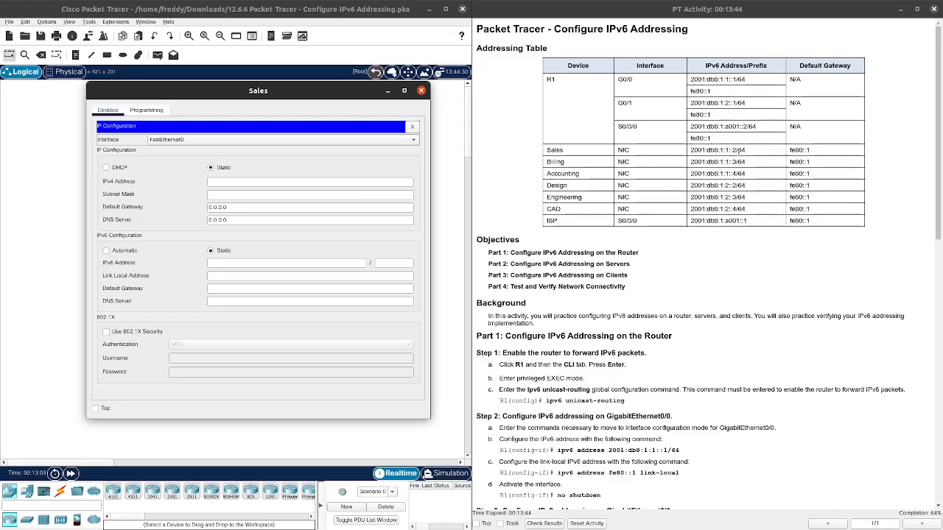
{"action": "left_click_drag", "start_coordinate": [737, 150], "coordinate": [693, 151]}
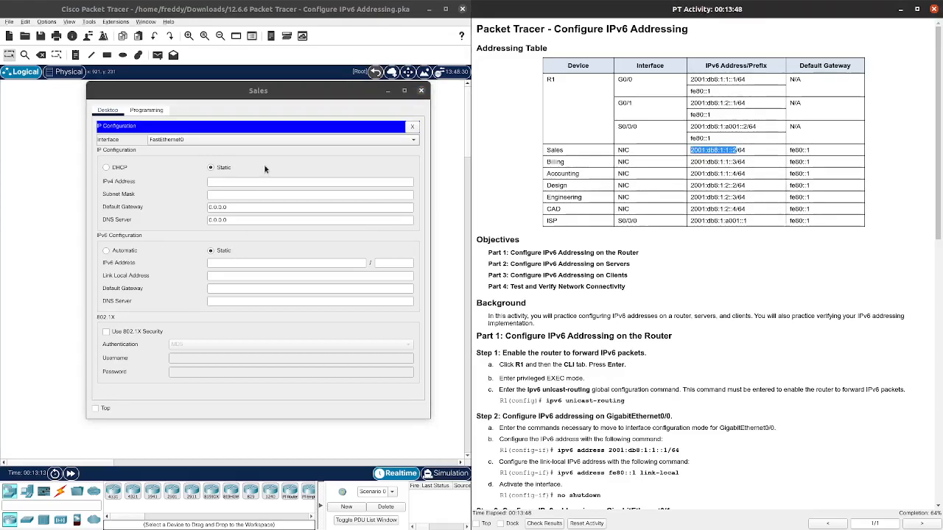
{"action": "left_click", "coordinate": [260, 181]}
{"action": "left_click", "coordinate": [228, 265]}
{"action": "type", "text": "2001:db8:1:1::2/64"}
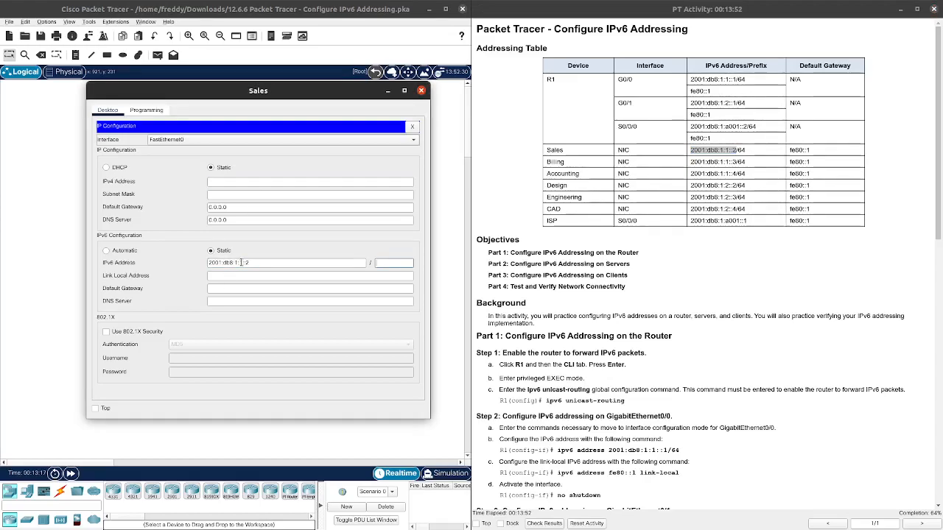
Step: Set the Sales client's IPv6 default gateway to fe80::1 and close the client's configuration
{"action": "key", "text": "Tab"}
{"action": "type", "text": "fe80::1"}
{"action": "left_click", "coordinate": [420, 90]}
Step: Open the Engineering client's IP Configuration and move its window clear of the Part 3 instructions
{"action": "scroll", "coordinate": [638, 229], "scroll_direction": "down", "scroll_amount": 5}
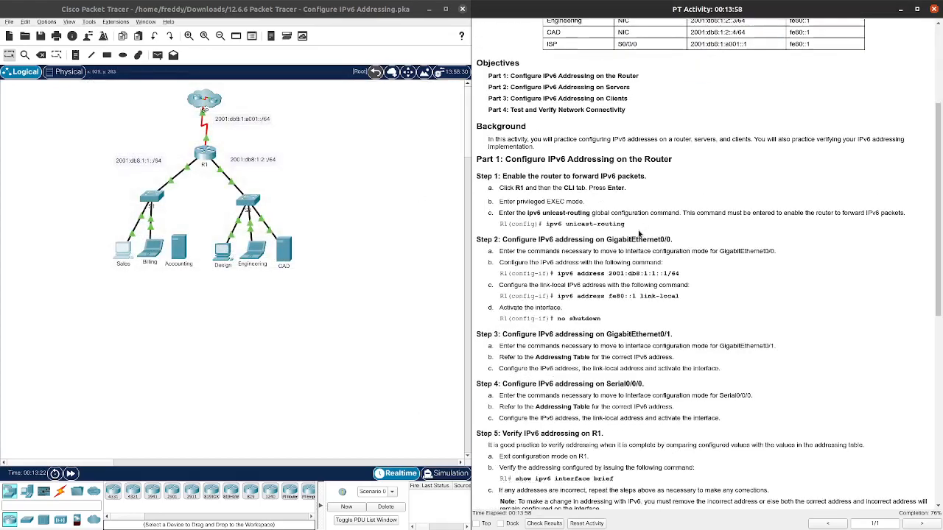
{"action": "scroll", "coordinate": [637, 229], "scroll_direction": "down", "scroll_amount": 10}
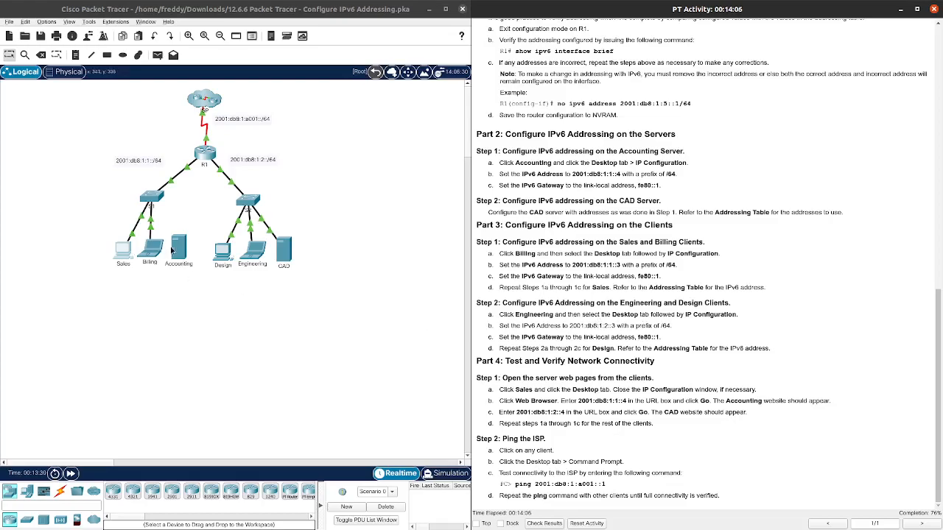
{"action": "left_click", "coordinate": [261, 249]}
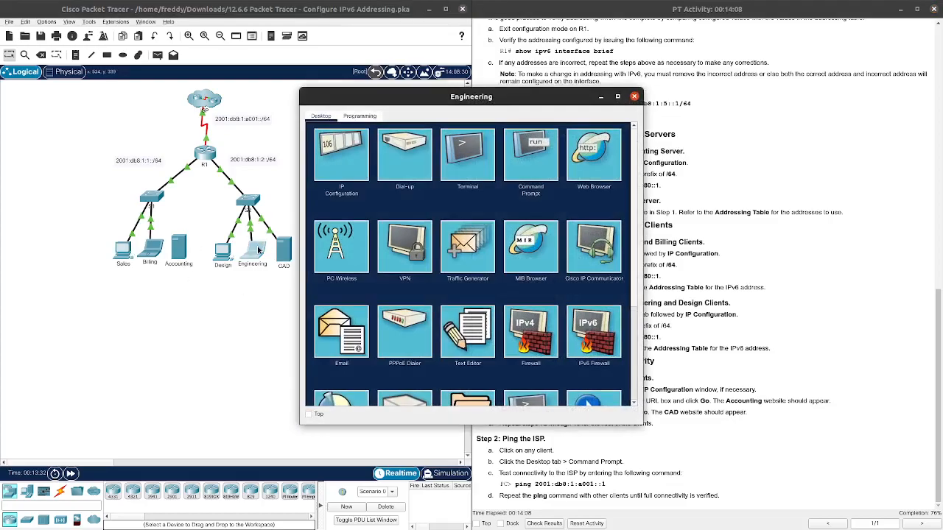
{"action": "left_click_drag", "start_coordinate": [473, 100], "coordinate": [233, 90]}
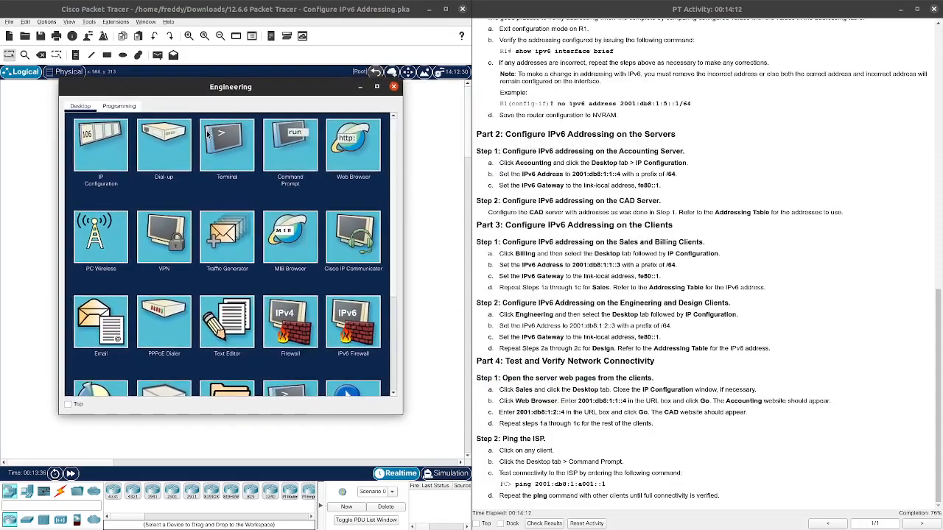
{"action": "left_click", "coordinate": [103, 141]}
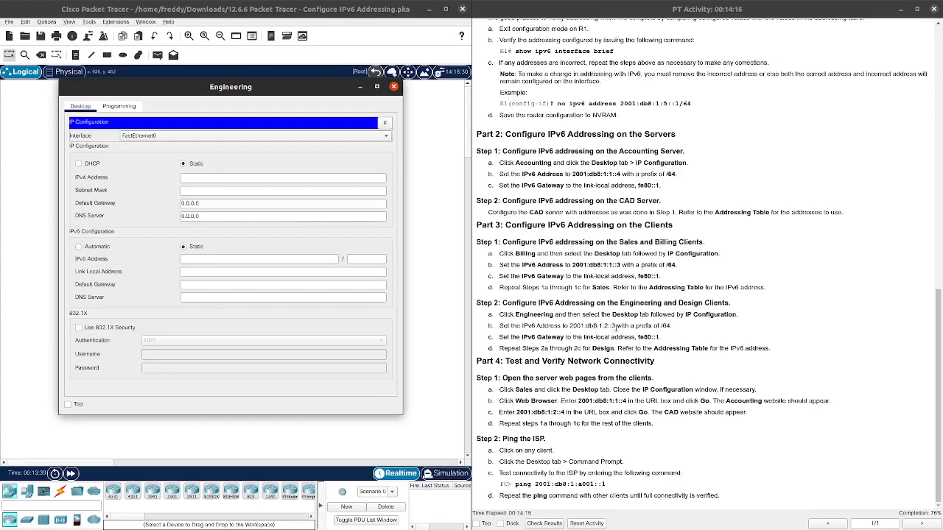
Step: Copy the address 2001:db8:1:2::3 from the instructions into Engineering's IPv6 address and set the prefix to 64
{"action": "left_click_drag", "start_coordinate": [614, 327], "coordinate": [568, 326]}
{"action": "key", "text": "ctrl+c"}
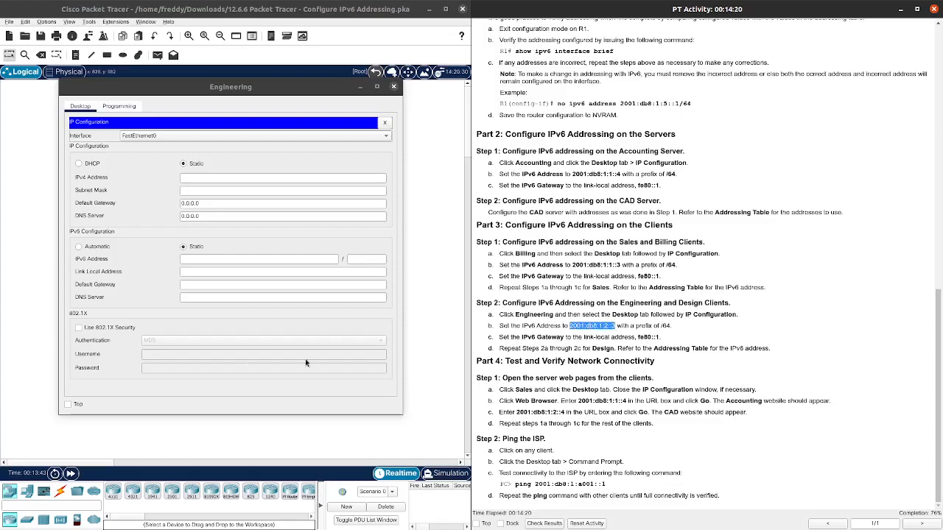
{"action": "left_click", "coordinate": [215, 259]}
{"action": "middle_click", "coordinate": [217, 261]}
{"action": "key", "text": "Tab"}
Step: Set the Engineering client's IPv6 default gateway to fe80::1 and close the client's configuration
{"action": "key", "text": "Tab"}
{"action": "key", "text": "Tab"}
{"action": "type", "text": "fe80"}
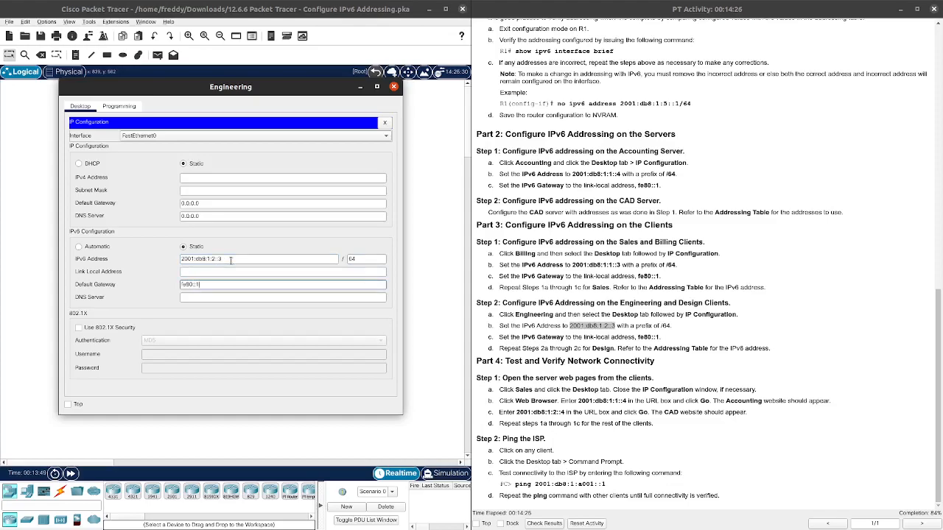
{"action": "type", "text": "::1"}
{"action": "left_click", "coordinate": [385, 123]}
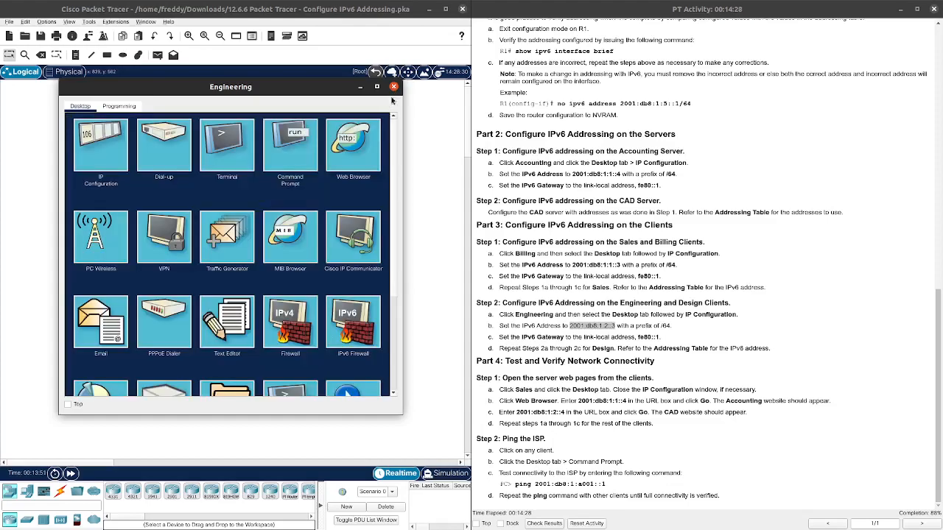
{"action": "left_click", "coordinate": [394, 86]}
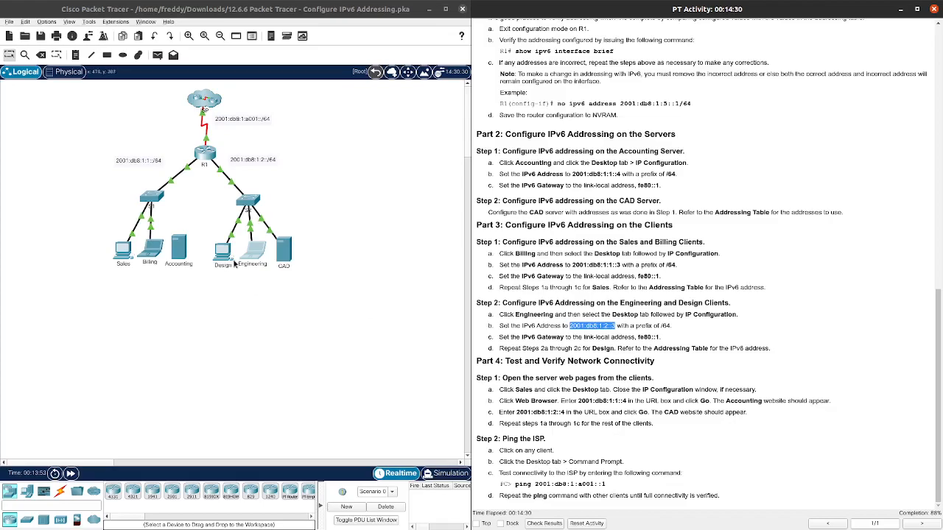
{"action": "left_click", "coordinate": [124, 257]}
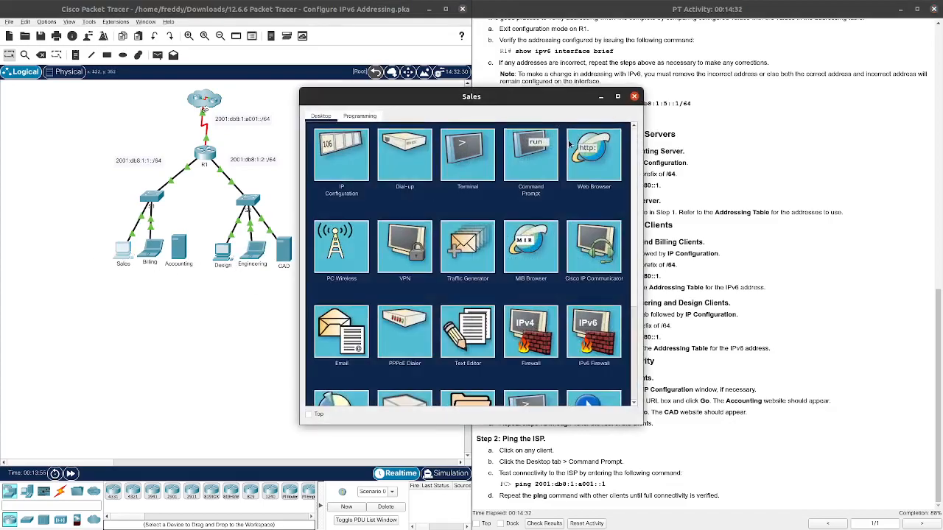
{"action": "left_click", "coordinate": [634, 96]}
{"action": "left_click", "coordinate": [153, 249]}
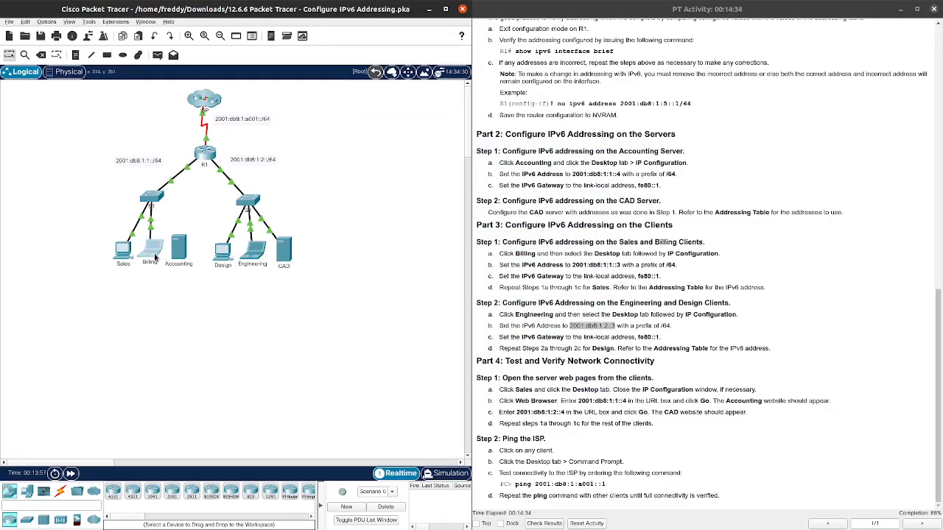
{"action": "left_click", "coordinate": [634, 97]}
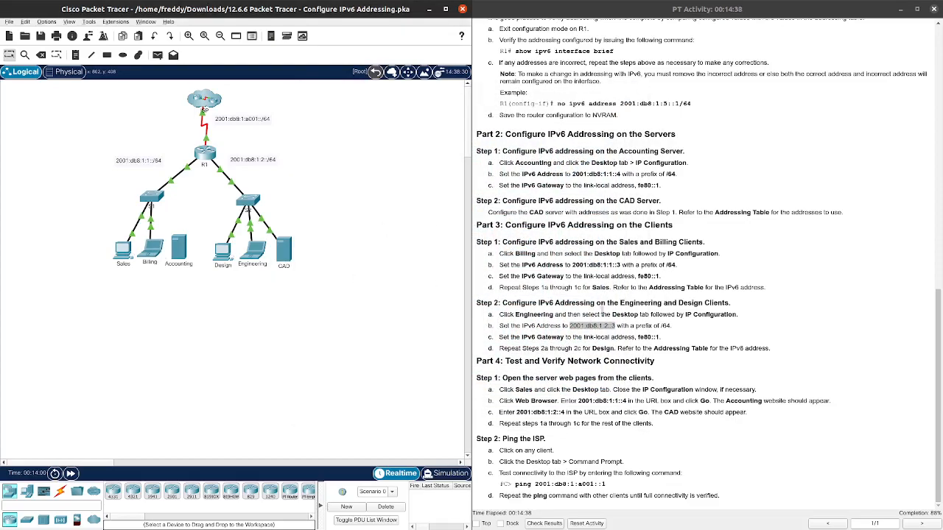
Step: Open the Design client's IP Configuration and move its window clear of the instructions
{"action": "left_click", "coordinate": [224, 255]}
{"action": "left_click_drag", "start_coordinate": [490, 96], "coordinate": [254, 85]}
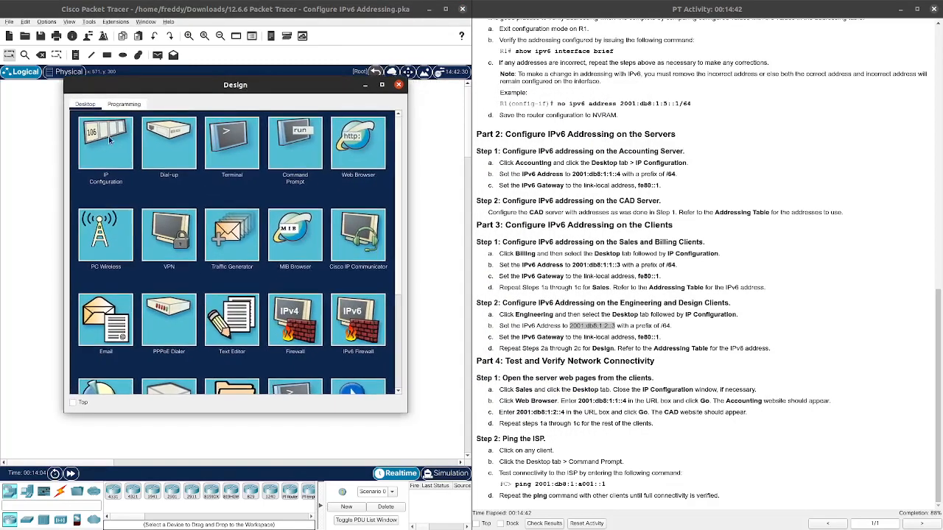
{"action": "left_click", "coordinate": [117, 135]}
Step: Copy the Design address 2001:db8:1:2::2 from the addressing table into the client's IPv6 address and set the prefix to 64
{"action": "scroll", "coordinate": [608, 249], "scroll_direction": "up", "scroll_amount": 15}
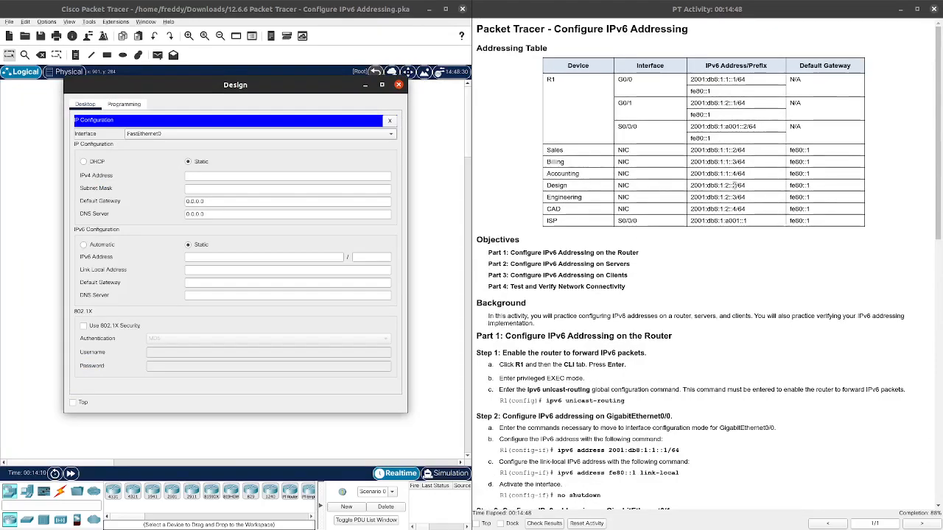
{"action": "left_click_drag", "start_coordinate": [737, 186], "coordinate": [691, 187]}
{"action": "key", "text": "ctrl+c"}
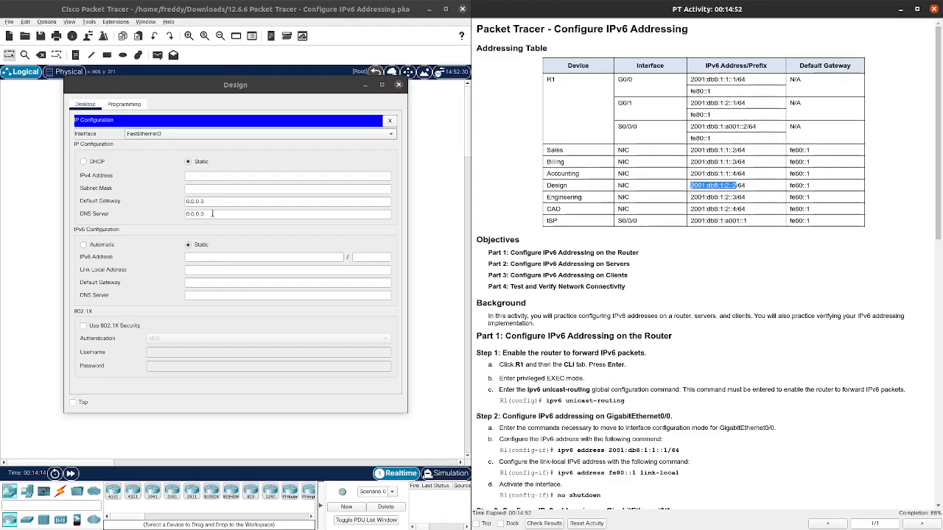
{"action": "left_click", "coordinate": [212, 255]}
{"action": "key", "text": "ctrl+v"}
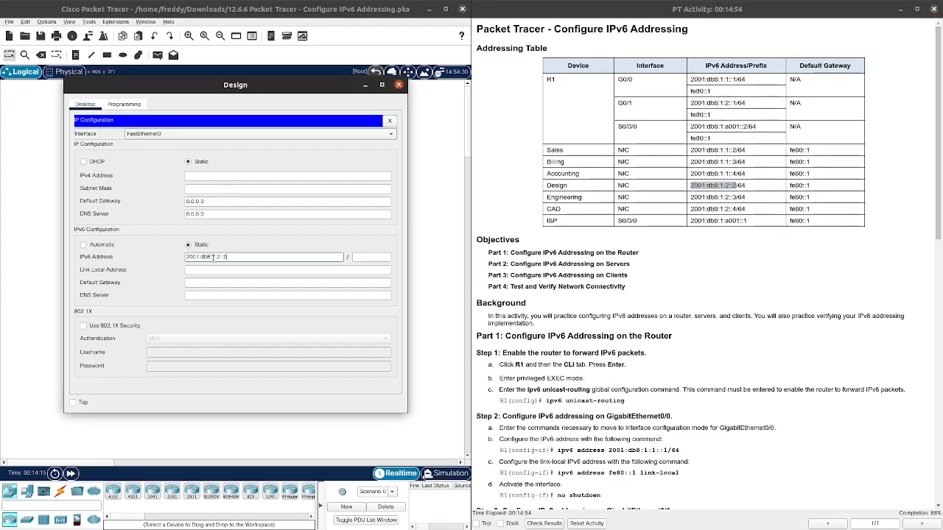
{"action": "key", "text": "Tab"}
{"action": "type", "text": "64"}
Step: Set the Design client's IPv6 default gateway to fe80::1 and close its IP Configuration
{"action": "key", "text": "Tab"}
{"action": "key", "text": "Tab"}
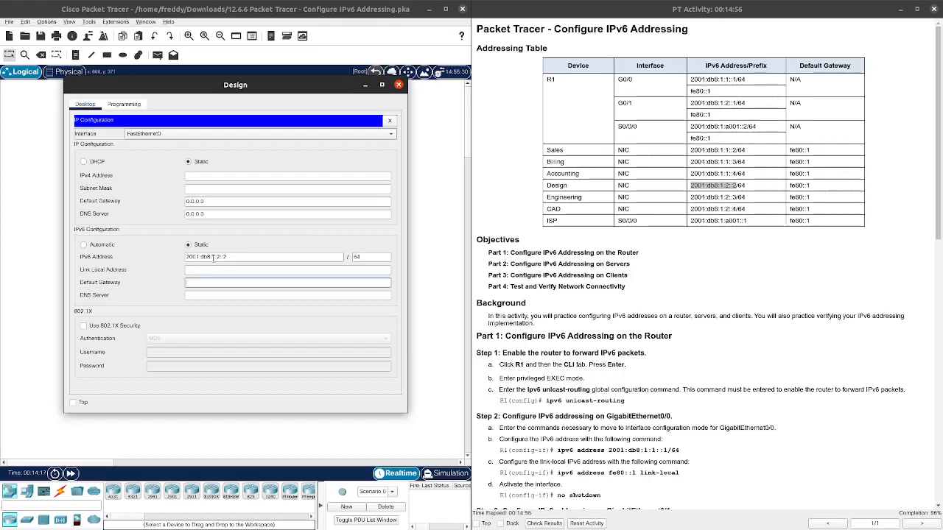
{"action": "type", "text": "fe80::1"}
{"action": "left_click", "coordinate": [388, 120]}
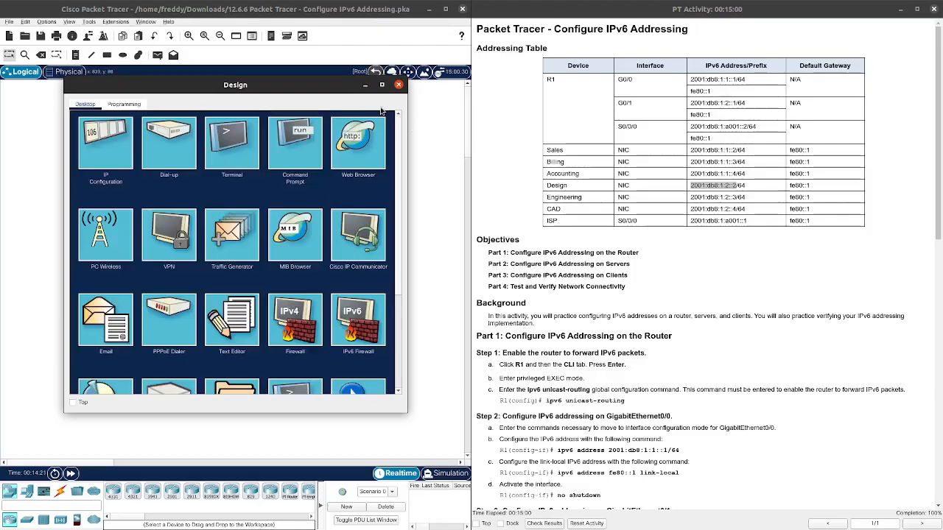
{"action": "left_click", "coordinate": [382, 84]}
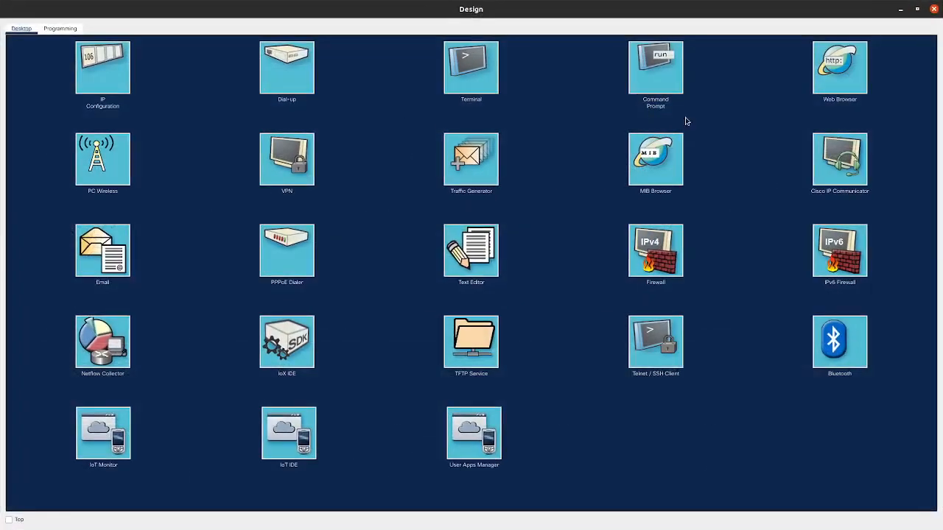
Step: Close the Design client's window and open the Web Browser on the Sales client, keeping the Part 4 instructions readable
{"action": "left_click", "coordinate": [934, 9]}
{"action": "scroll", "coordinate": [665, 358], "scroll_direction": "down", "scroll_amount": 15}
{"action": "scroll", "coordinate": [666, 360], "scroll_direction": "down", "scroll_amount": 1}
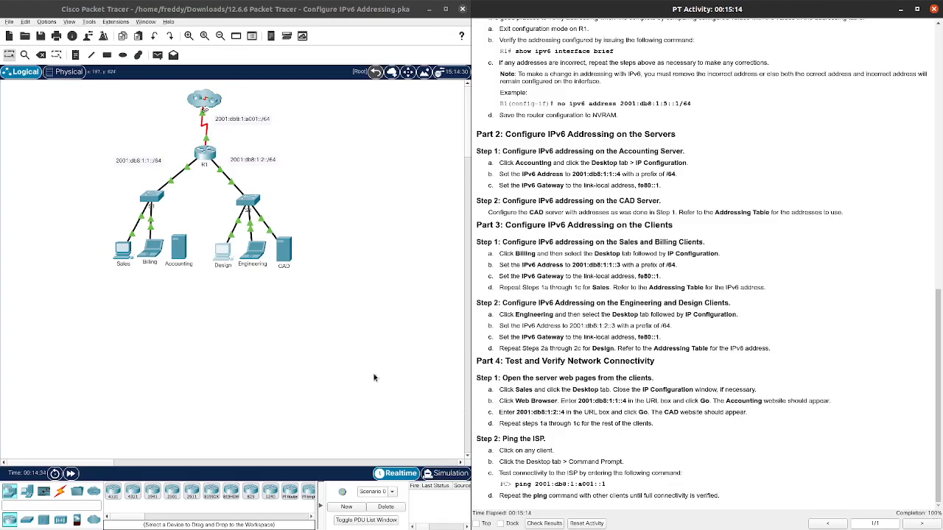
{"action": "left_click", "coordinate": [236, 296]}
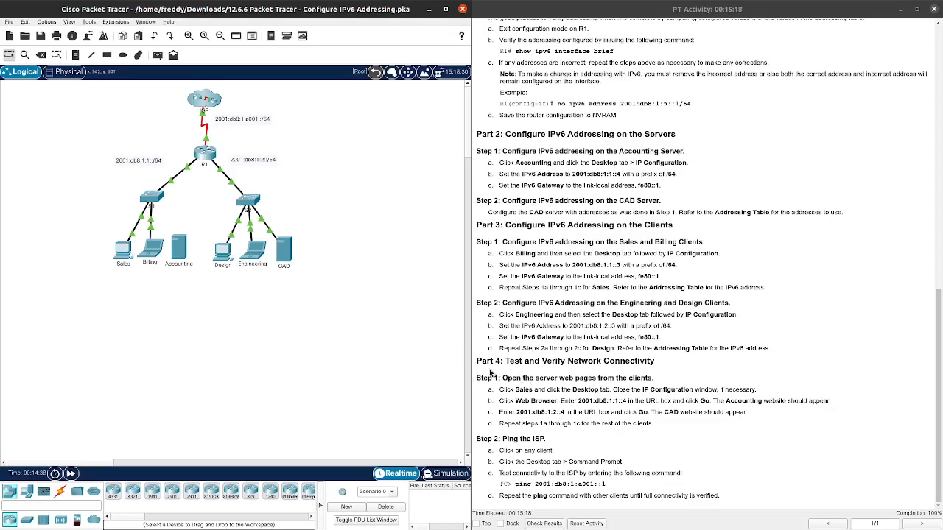
{"action": "left_click", "coordinate": [118, 249]}
{"action": "left_click_drag", "start_coordinate": [368, 98], "coordinate": [138, 85]}
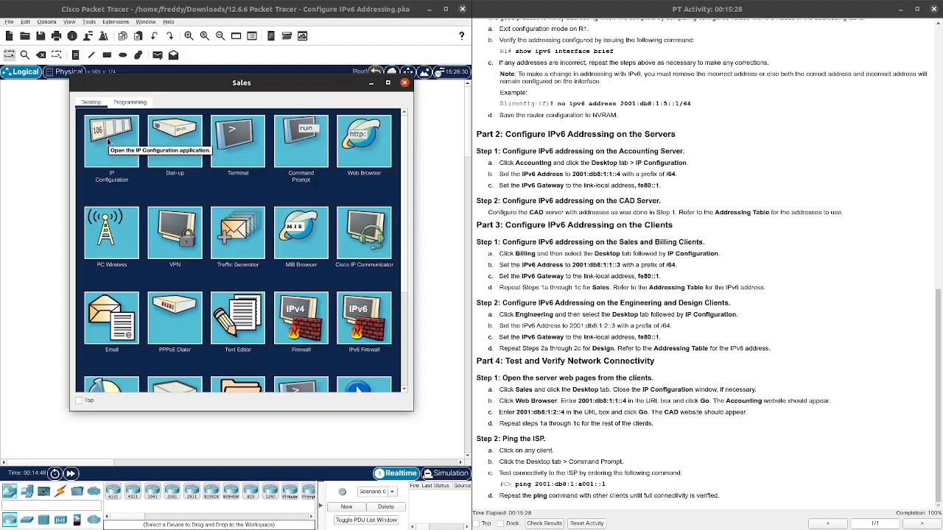
{"action": "left_click", "coordinate": [356, 144]}
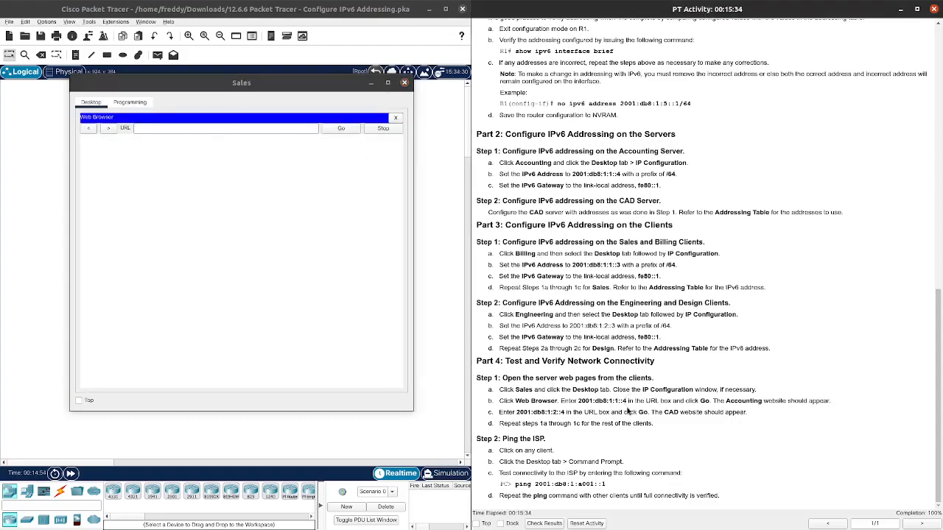
Step: Copy the Accounting address 2001:db8:1:1::4 from the instructions and request that page in the Sales client's Web Browser
{"action": "left_click_drag", "start_coordinate": [625, 401], "coordinate": [579, 401]}
{"action": "key", "text": "ctrl+c"}
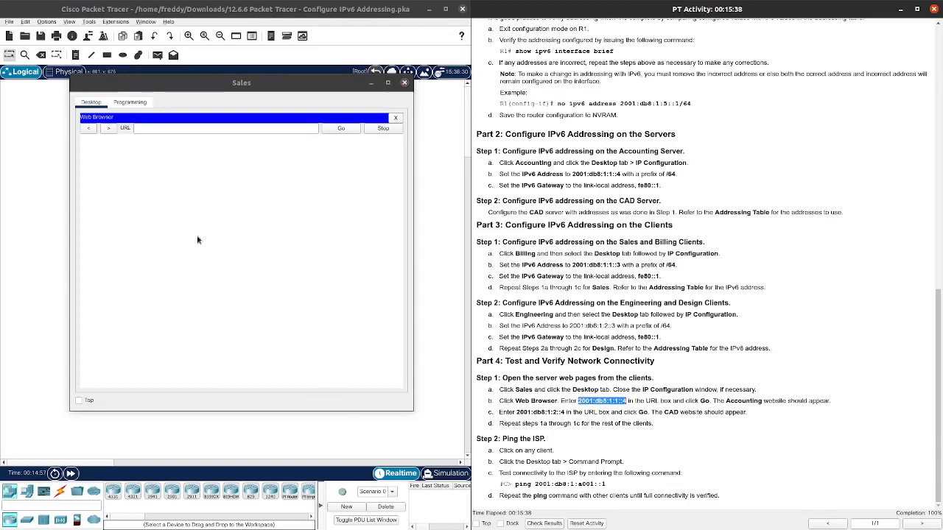
{"action": "left_click", "coordinate": [189, 129]}
{"action": "key", "text": "ctrl+v"}
{"action": "key", "text": "Return"}
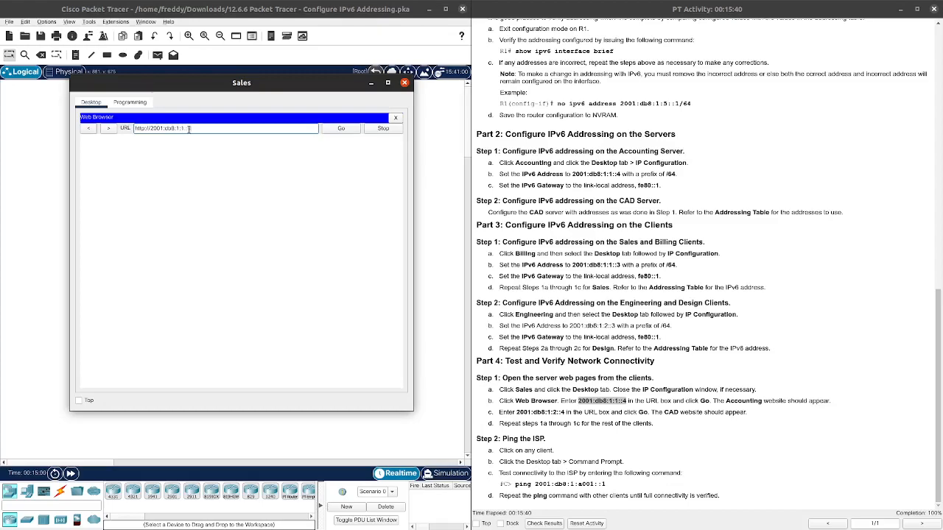
{"action": "left_click", "coordinate": [336, 129]}
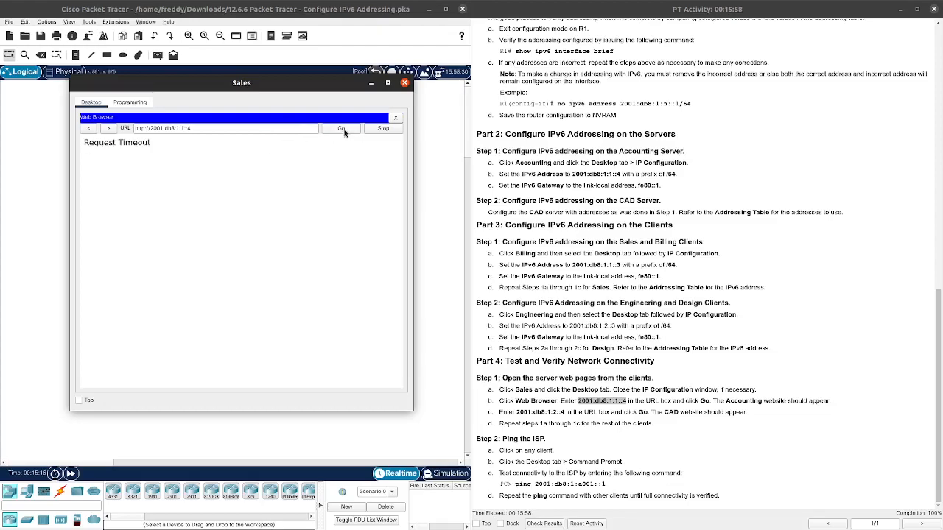
Step: Restart the Sales client's Web Browser and request the Accounting website at 2001:db8:1:1::4 again
{"action": "left_click_drag", "start_coordinate": [345, 77], "coordinate": [332, 63]}
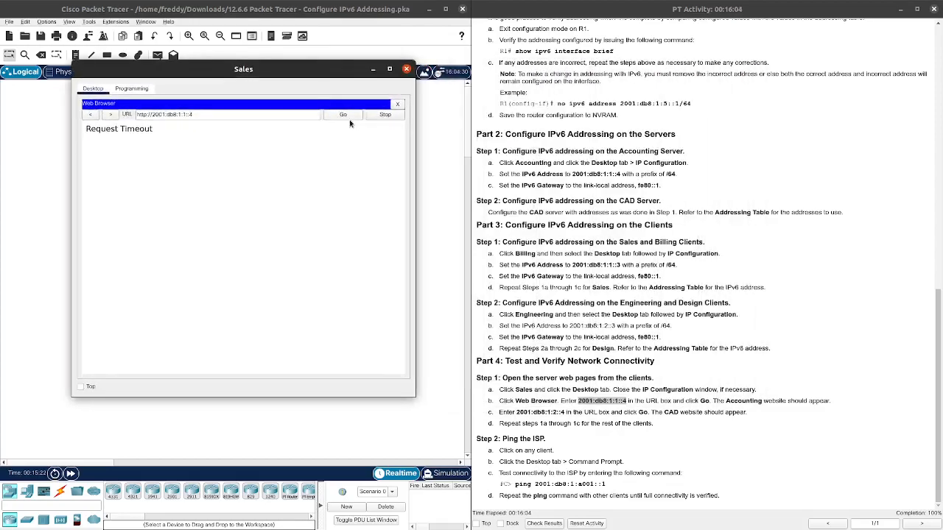
{"action": "left_click", "coordinate": [398, 104]}
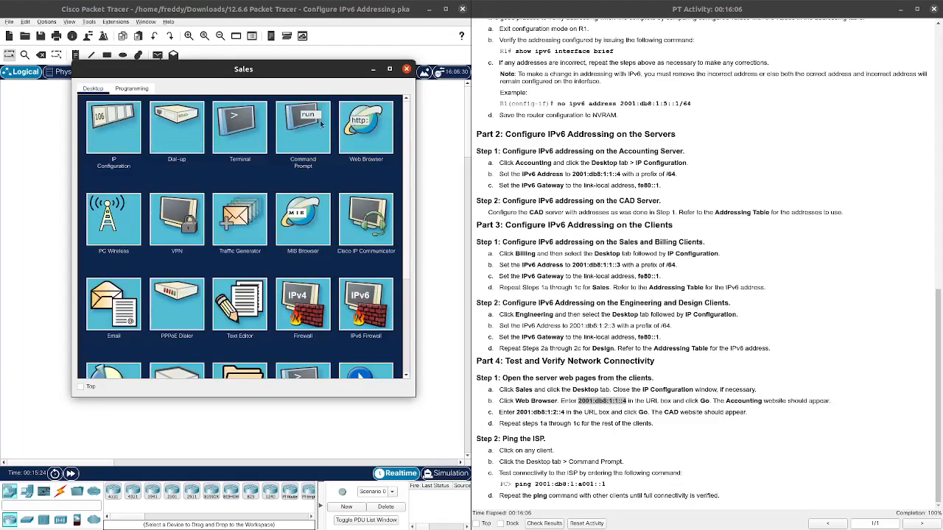
{"action": "left_click", "coordinate": [373, 133]}
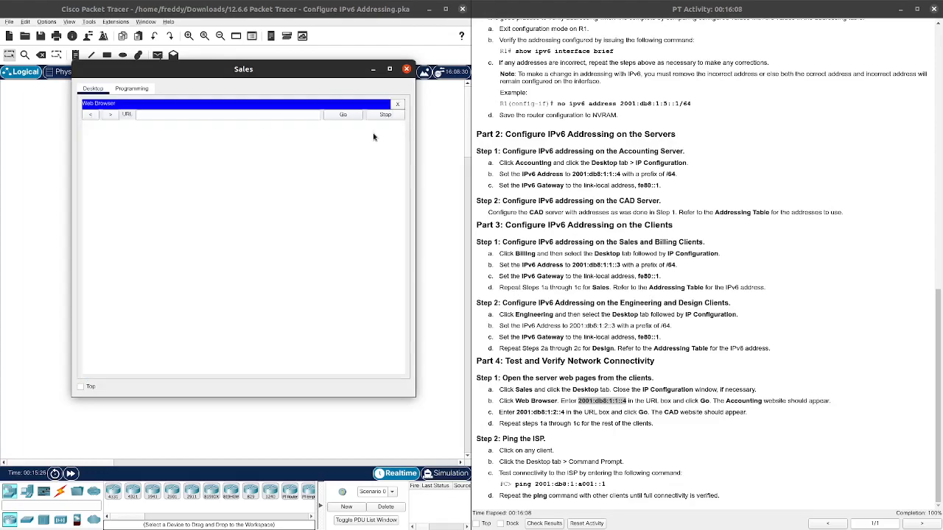
{"action": "left_click", "coordinate": [294, 114]}
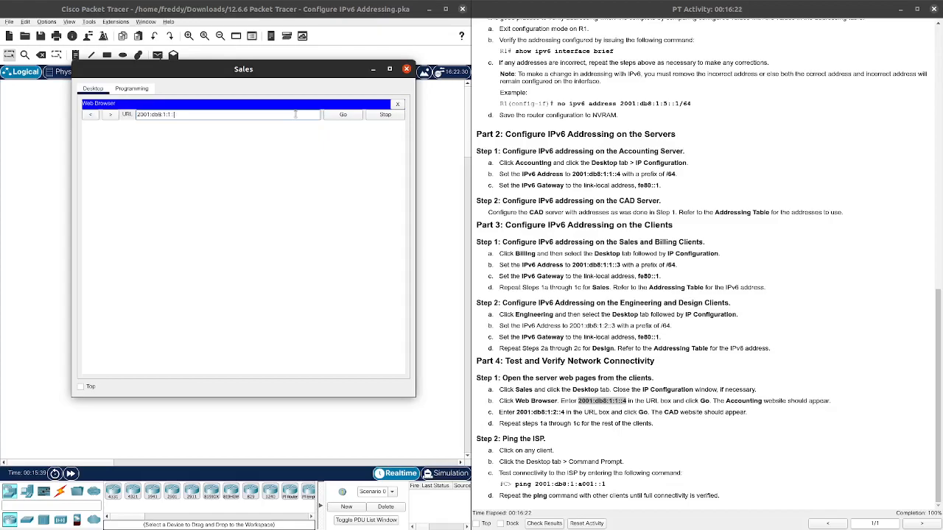
{"action": "left_click", "coordinate": [357, 116]}
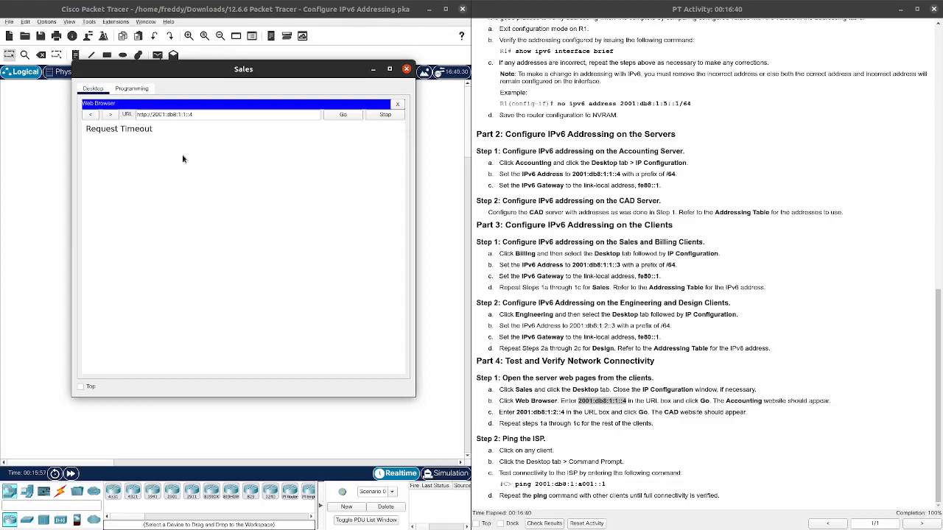
{"action": "left_click", "coordinate": [185, 115]}
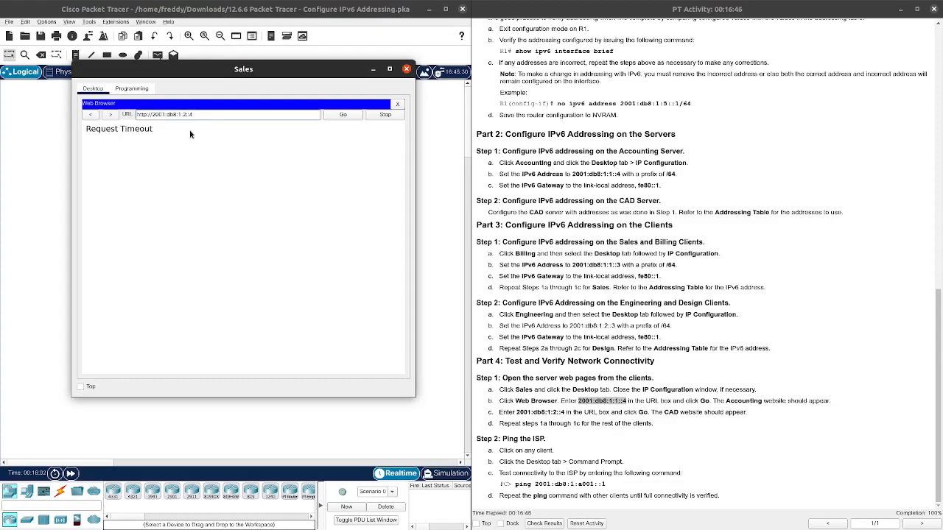
{"action": "left_click", "coordinate": [326, 116]}
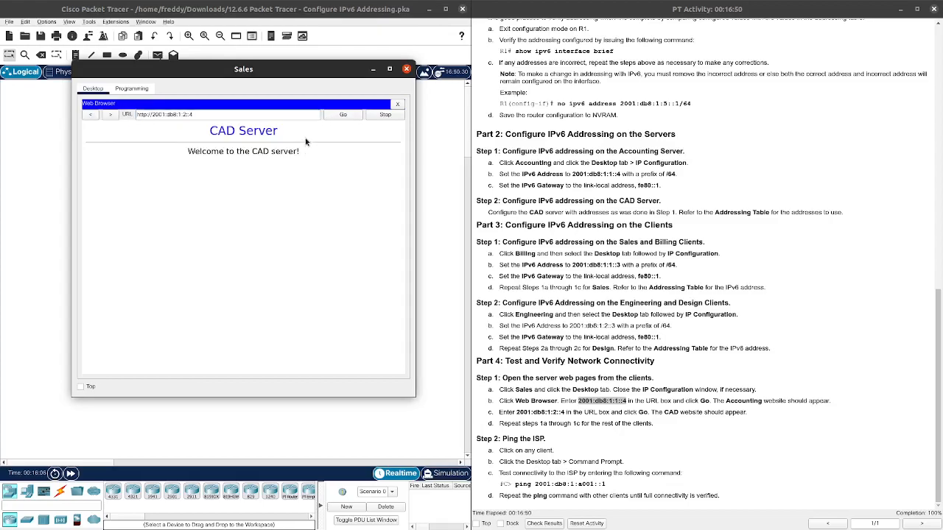
{"action": "left_click", "coordinate": [186, 114]}
Step: Move the Sales window off the topology, check the Accounting server's IPv6 address and gateway in its IP Configuration, and close that window
{"action": "left_click_drag", "start_coordinate": [248, 76], "coordinate": [660, 58]}
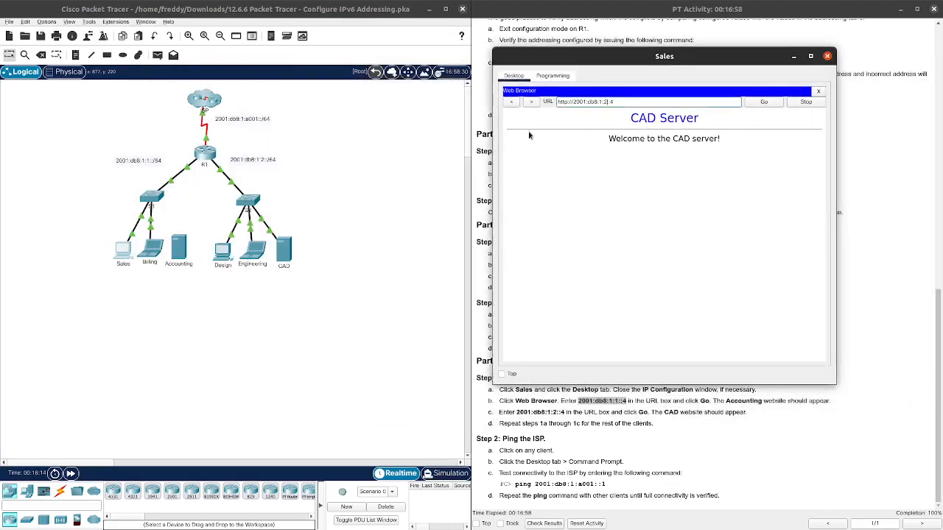
{"action": "left_click", "coordinate": [184, 247]}
{"action": "left_click_drag", "start_coordinate": [354, 95], "coordinate": [150, 67]}
{"action": "left_click", "coordinate": [149, 137]}
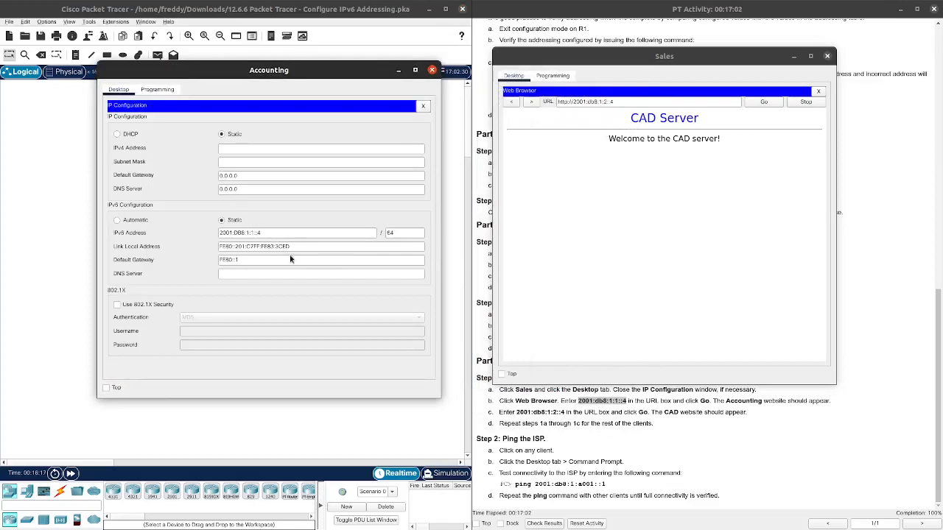
{"action": "left_click", "coordinate": [258, 235]}
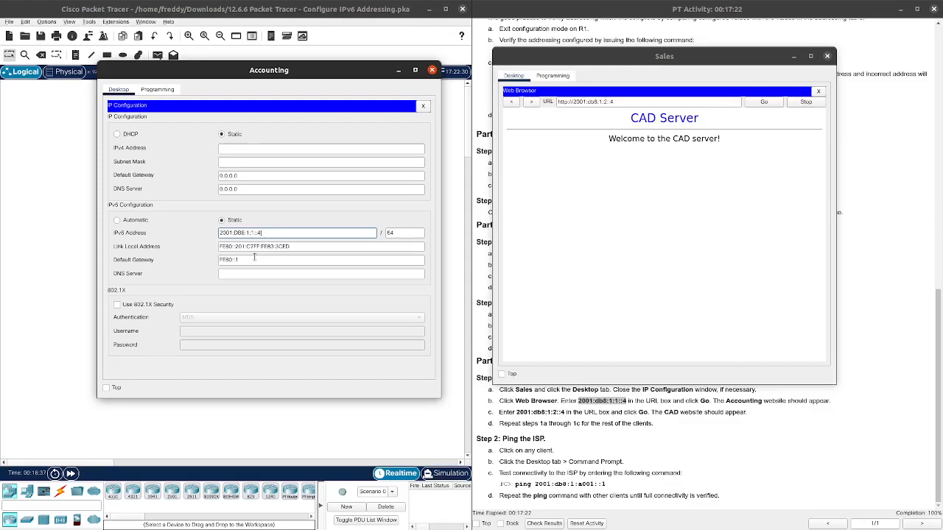
{"action": "left_click", "coordinate": [433, 70]}
{"action": "left_click_drag", "start_coordinate": [593, 59], "coordinate": [179, 85]}
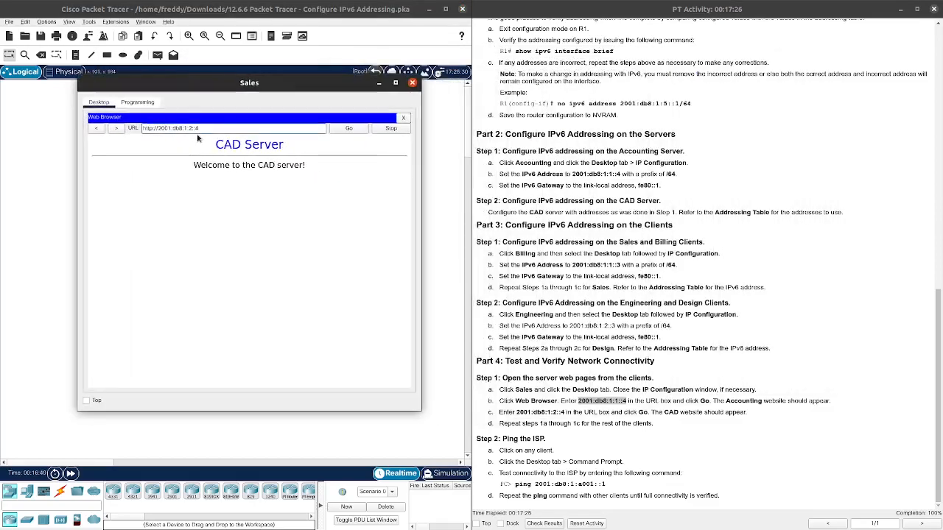
{"action": "type", "text": "1"}
{"action": "left_click", "coordinate": [343, 128]}
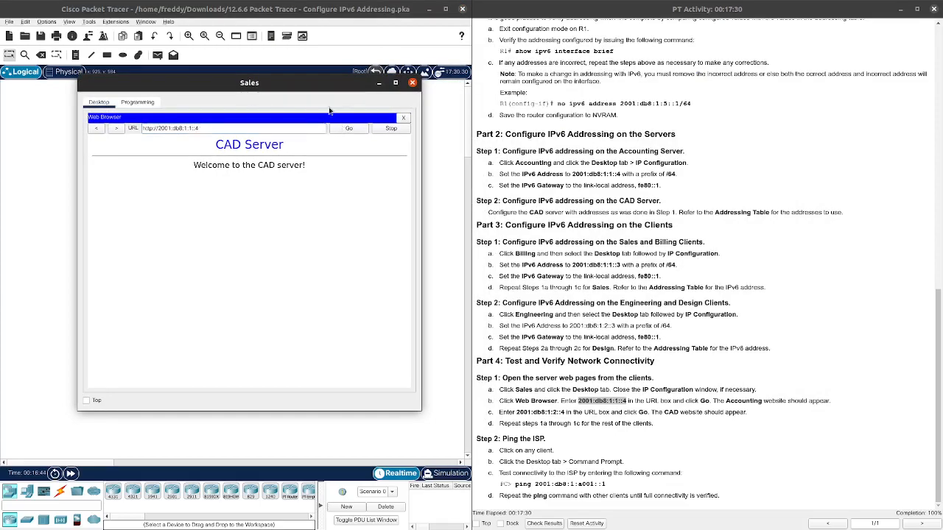
Step: Uncover the topology and try to access the connection cables for linking the Accounting server to its switch
{"action": "left_click_drag", "start_coordinate": [339, 85], "coordinate": [706, 86]}
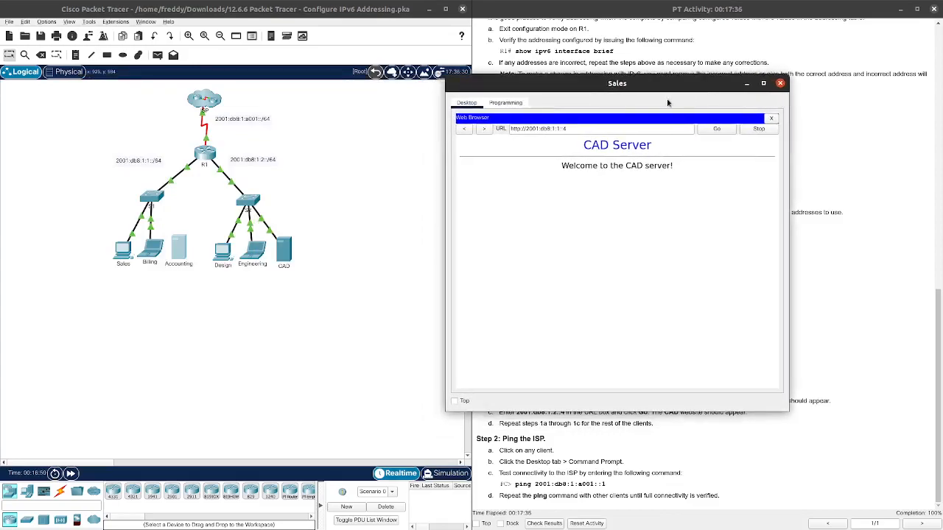
{"action": "left_click", "coordinate": [250, 346]}
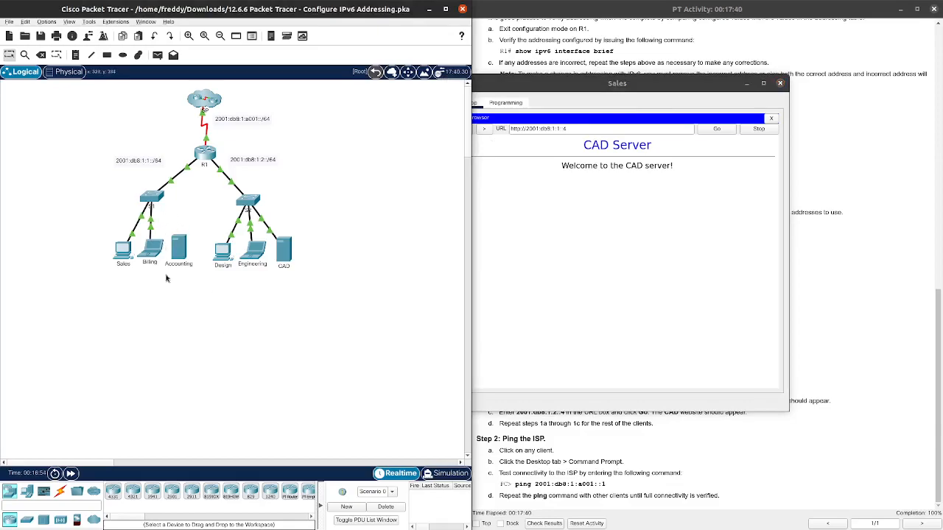
{"action": "left_click", "coordinate": [61, 493]}
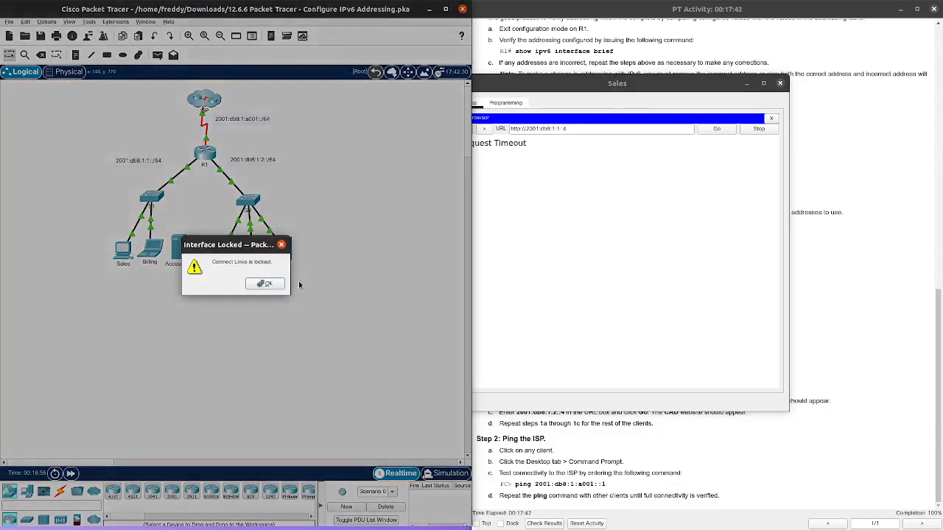
{"action": "left_click", "coordinate": [264, 285]}
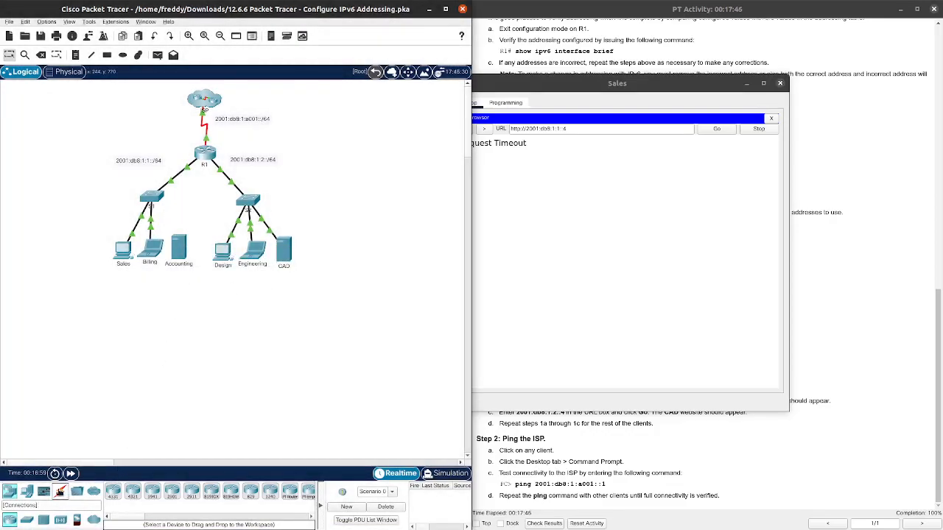
{"action": "left_click", "coordinate": [61, 492]}
{"action": "left_click", "coordinate": [267, 285]}
{"action": "left_click", "coordinate": [64, 494]}
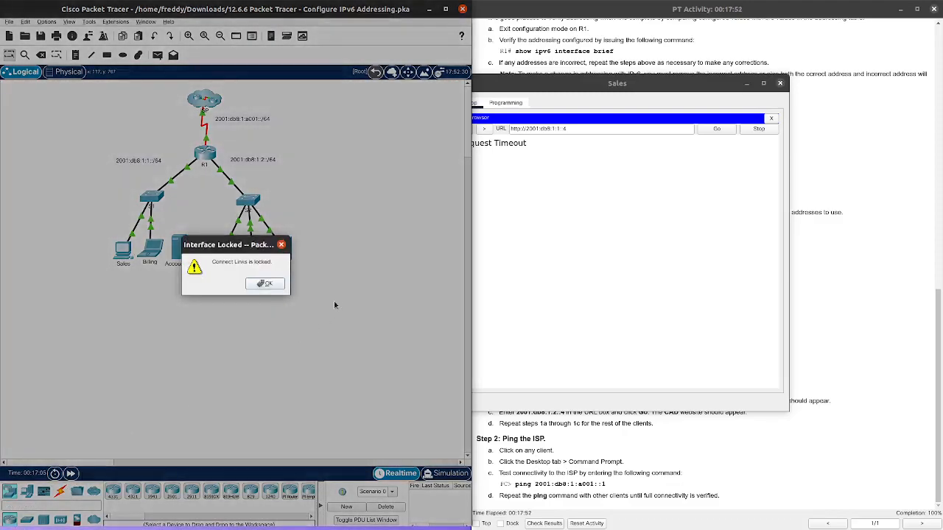
{"action": "left_click", "coordinate": [267, 285]}
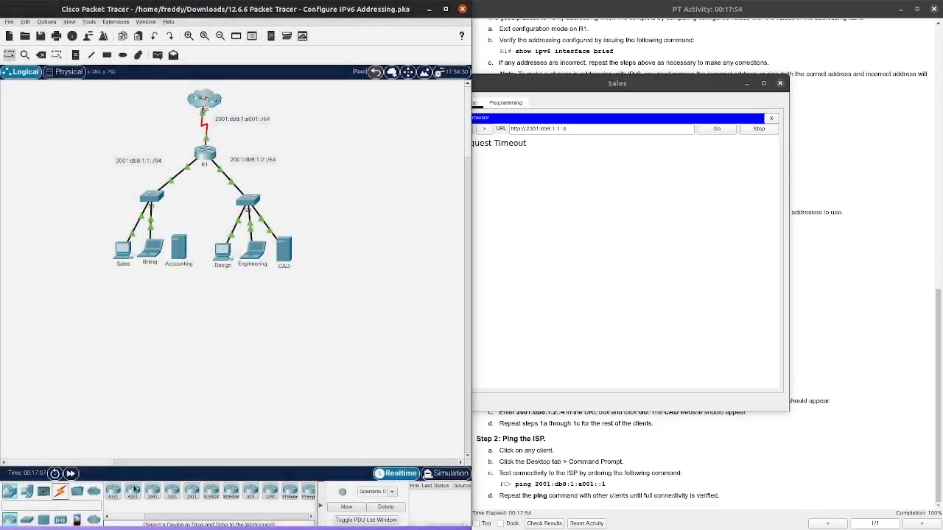
{"action": "left_click", "coordinate": [64, 494]}
{"action": "left_click", "coordinate": [273, 284]}
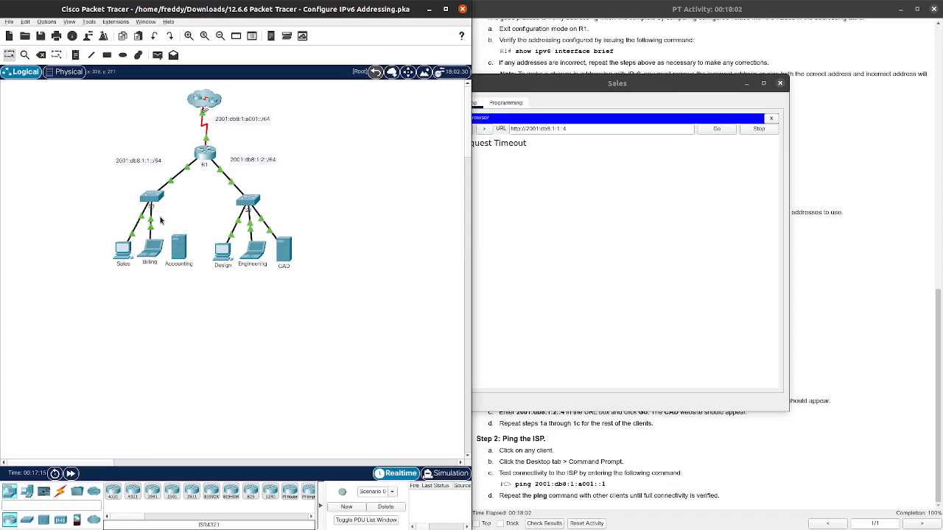
{"action": "left_click", "coordinate": [61, 491]}
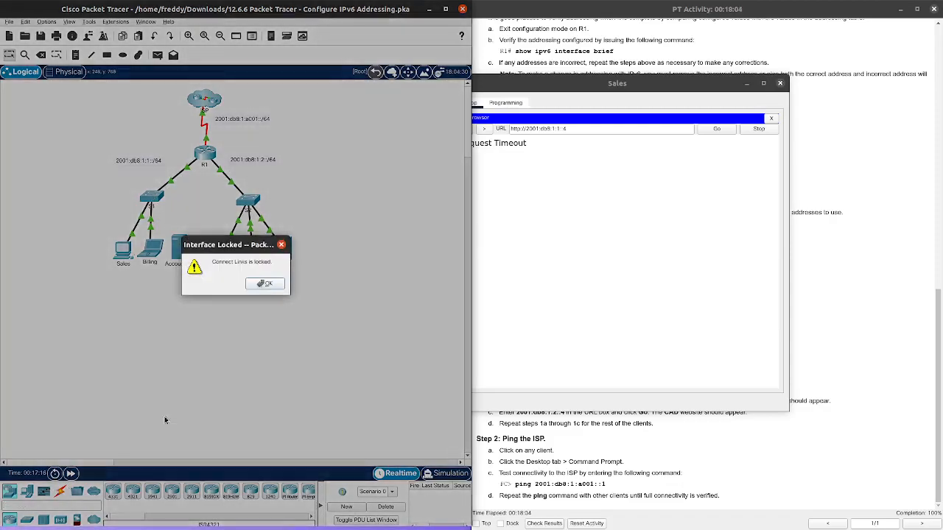
{"action": "left_click", "coordinate": [270, 284]}
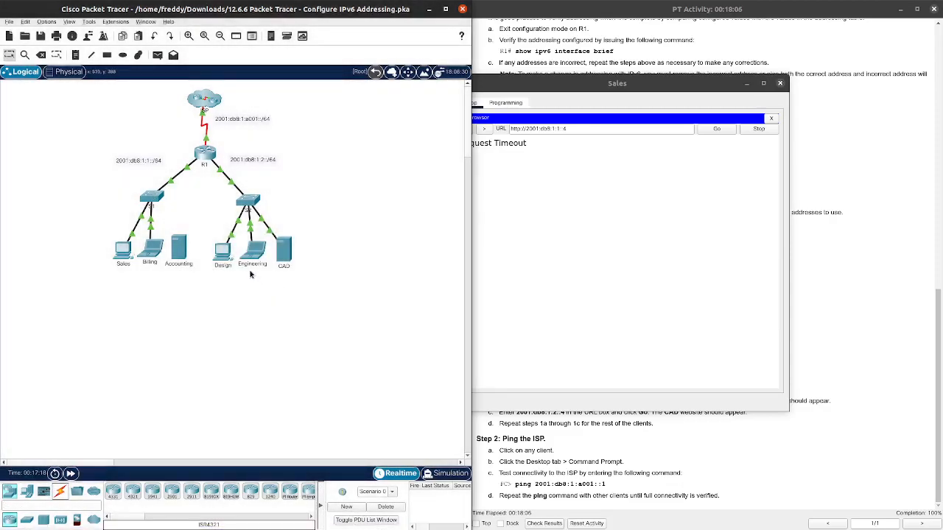
Step: Return to the Sales client, close its Web Browser and open the Command Prompt
{"action": "left_click", "coordinate": [510, 181]}
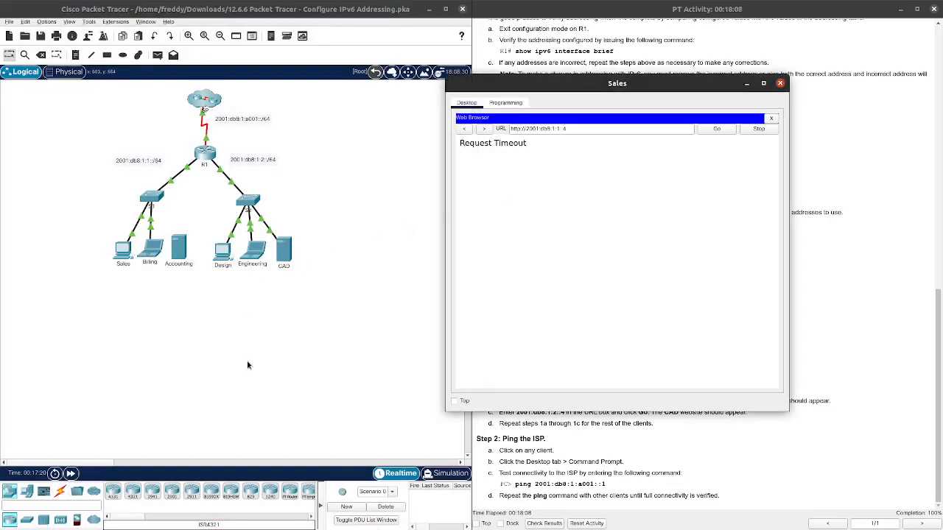
{"action": "left_click_drag", "start_coordinate": [543, 83], "coordinate": [195, 79]}
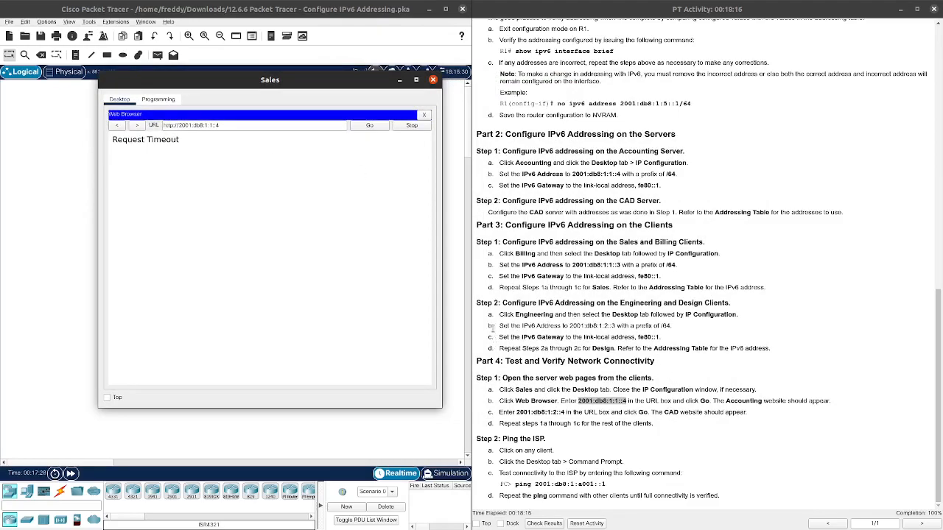
{"action": "left_click", "coordinate": [422, 115]}
{"action": "left_click", "coordinate": [293, 150]}
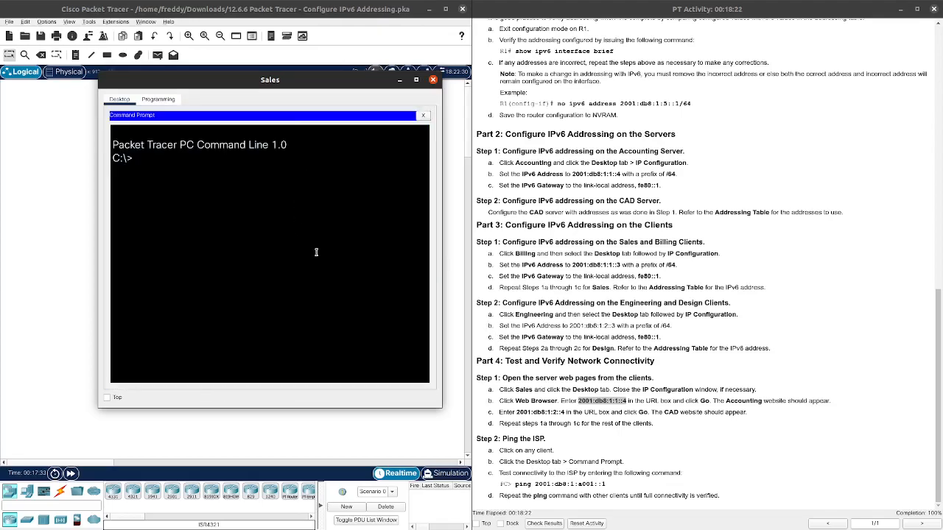
Step: Ping the ISP at 2001:db8:1:a001::1 from the Sales client's Command Prompt, then close the Sales window
{"action": "type", "text": "ping 2001:d"}
{"action": "key", "text": "BackSpace"}
{"action": "key", "text": "BackSpace"}
{"action": "type", "text": ":db8:1:a001::1"}
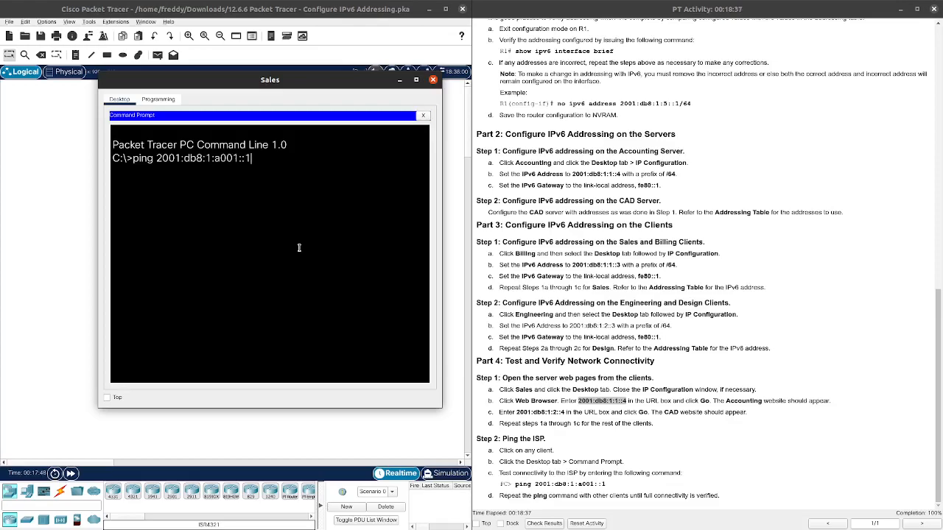
{"action": "key", "text": "Return"}
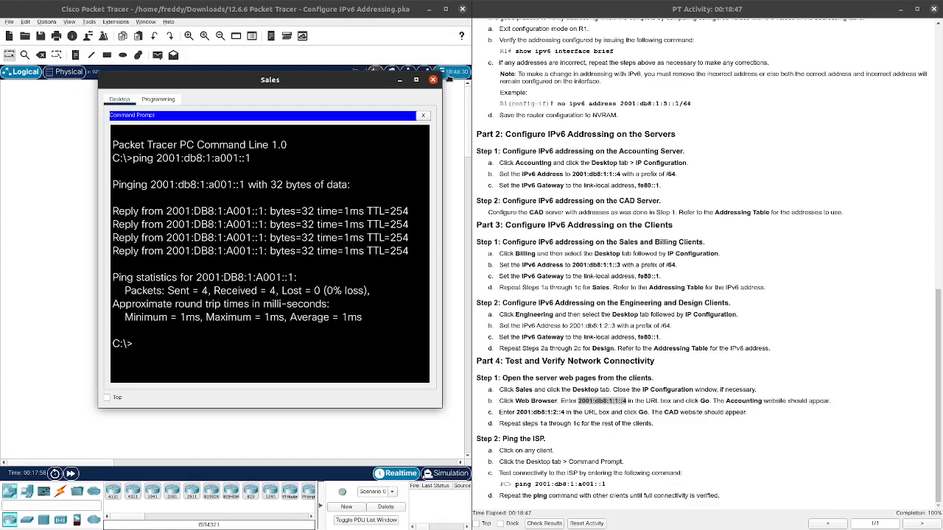
{"action": "left_click", "coordinate": [433, 81]}
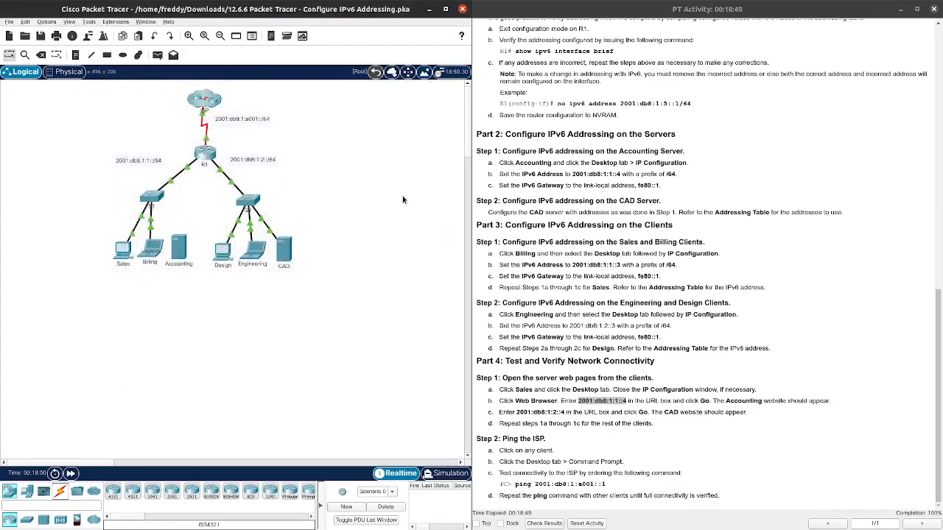